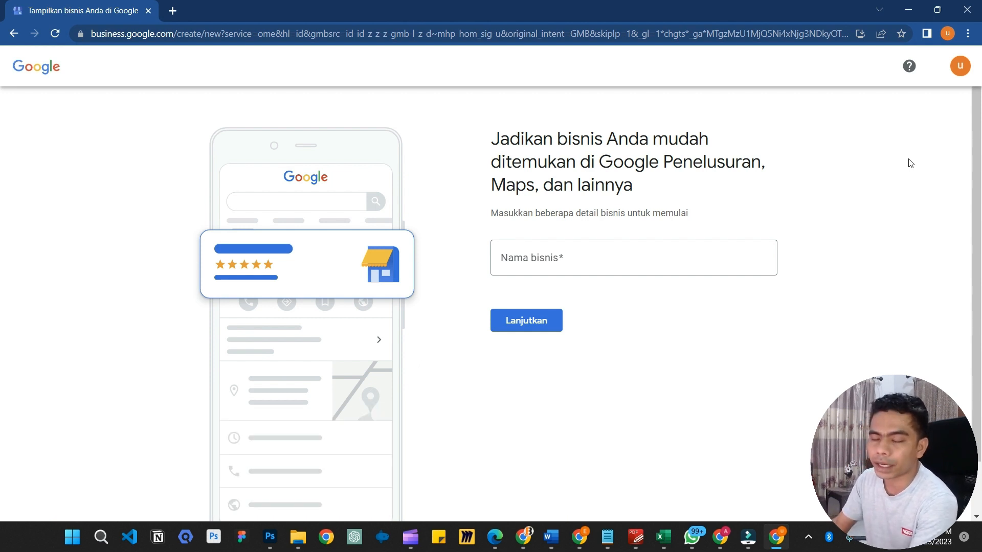
# Type 'Graos Coffee' into the business name field, replacing the mistyped 'Kopi Gr'
pyautogui.click(634, 261)
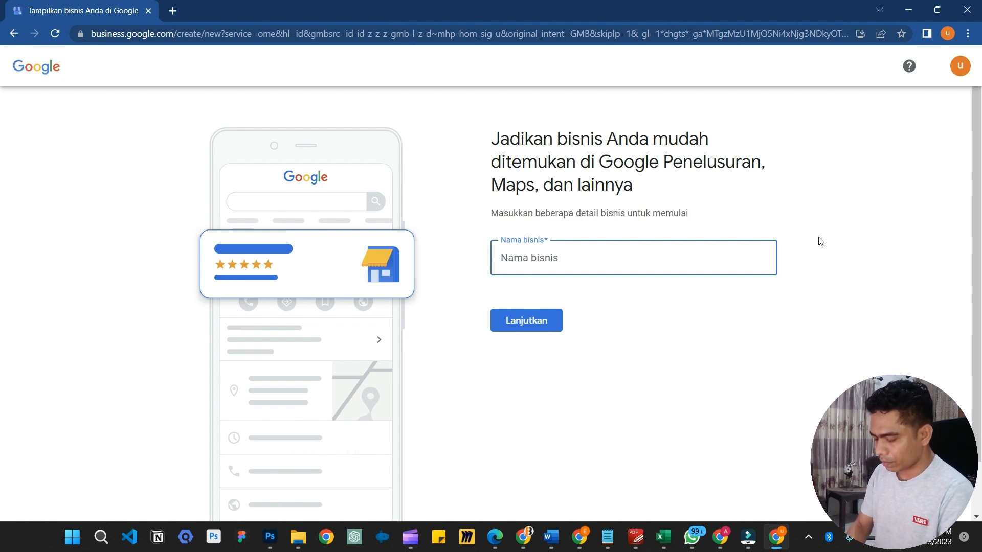
pyautogui.write('Kopi')
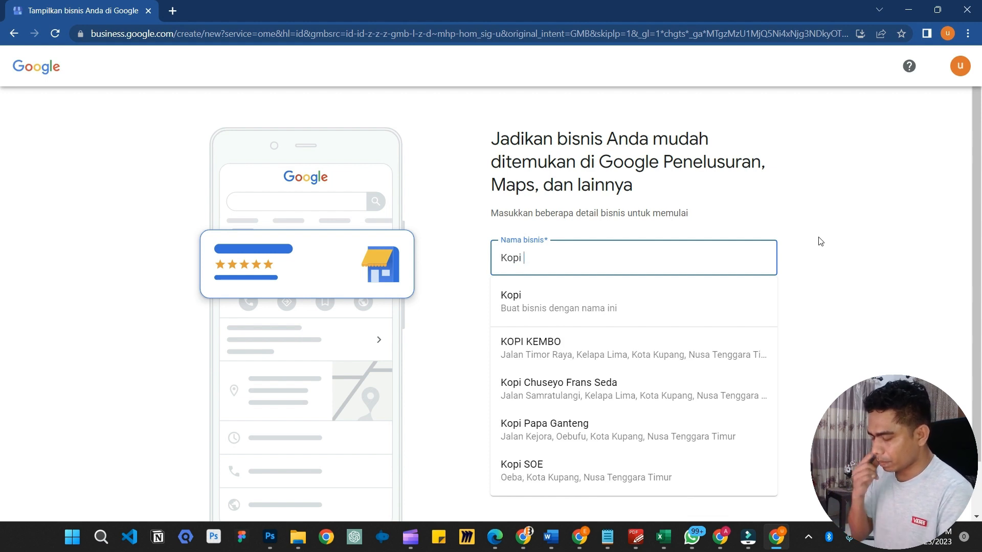
pyautogui.write(' Gr')
pyautogui.press('BackSpace')
pyautogui.press('BackSpace')
pyautogui.press('BackSpace')
pyautogui.press('BackSpace')
pyautogui.press('BackSpace')
pyautogui.press('BackSpace')
pyautogui.press('BackSpace')
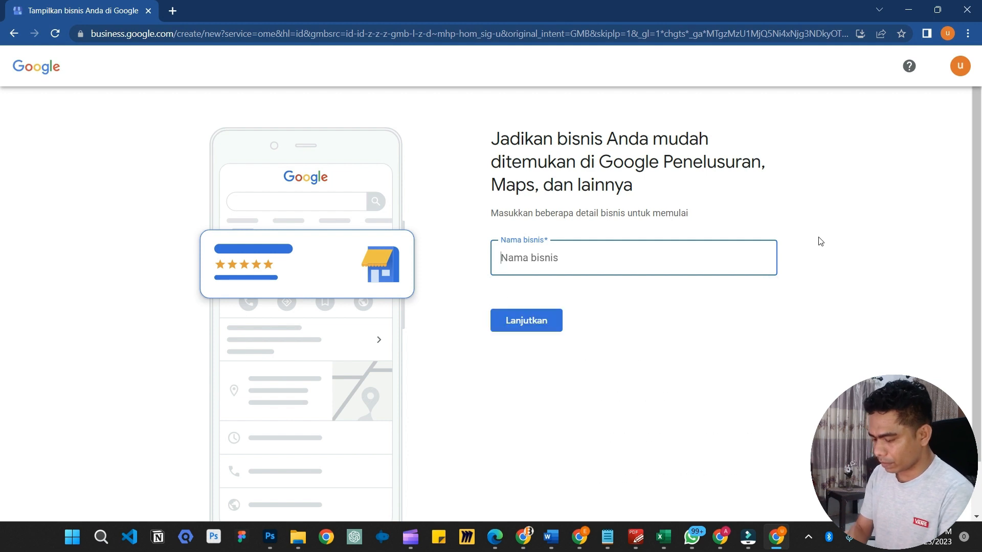
pyautogui.write('Graos')
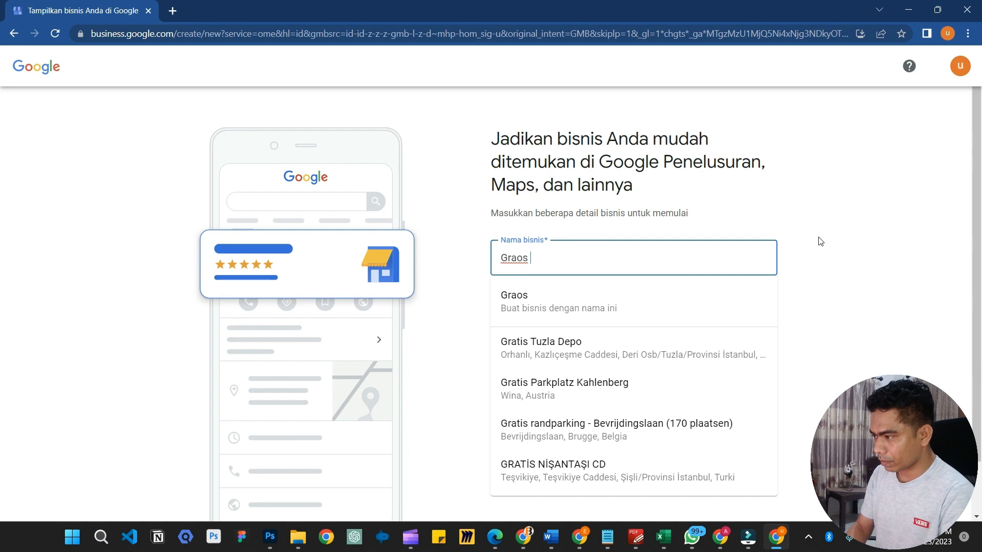
pyautogui.write(' Coffee')
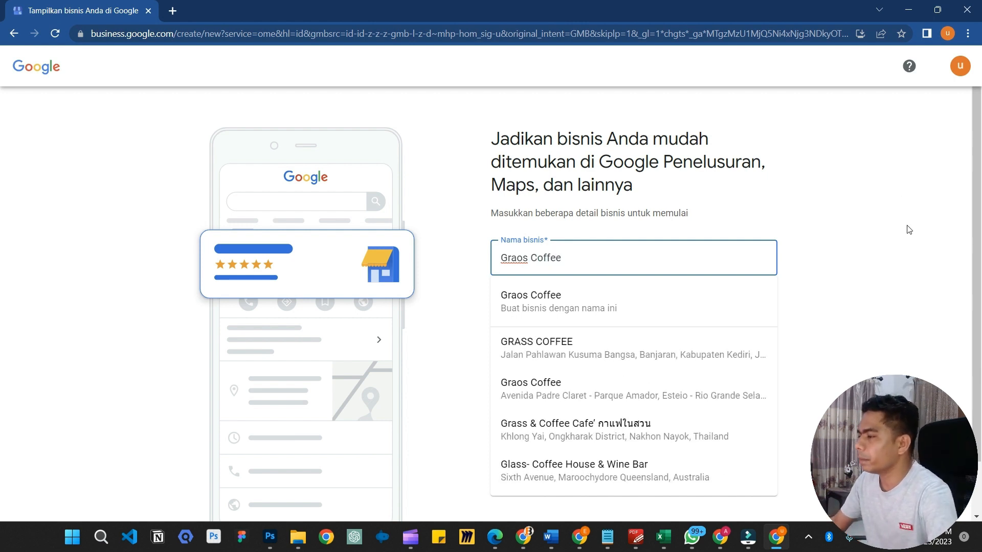
pyautogui.click(884, 267)
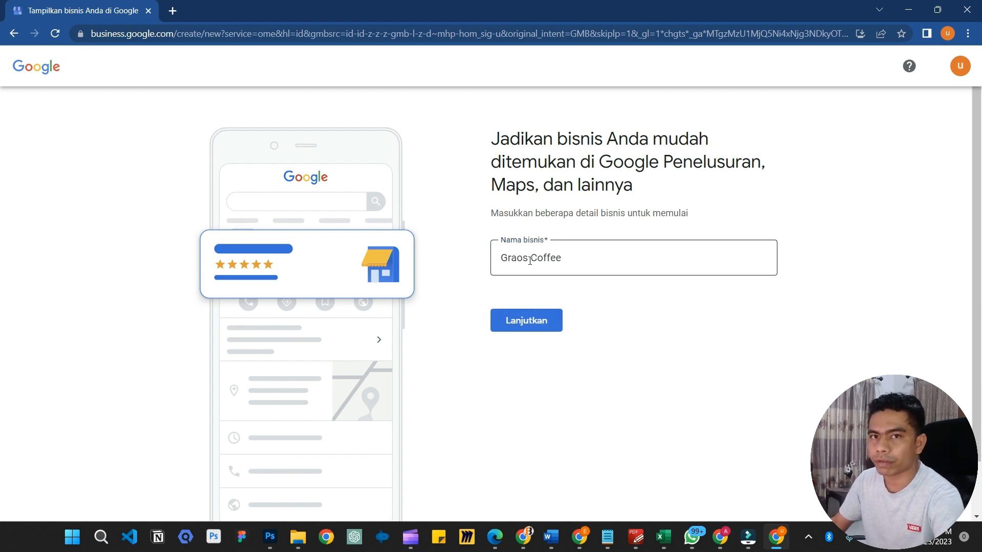
# Remove the extra '- 0812' from the name and continue with 'Graos Coffee'
pyautogui.click(576, 259)
pyautogui.write('- ')
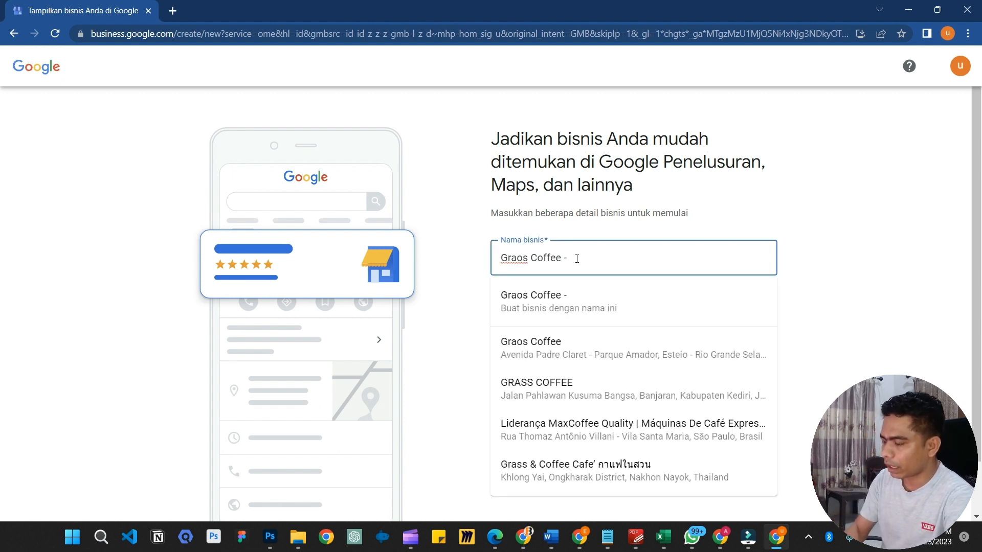
pyautogui.write('0812')
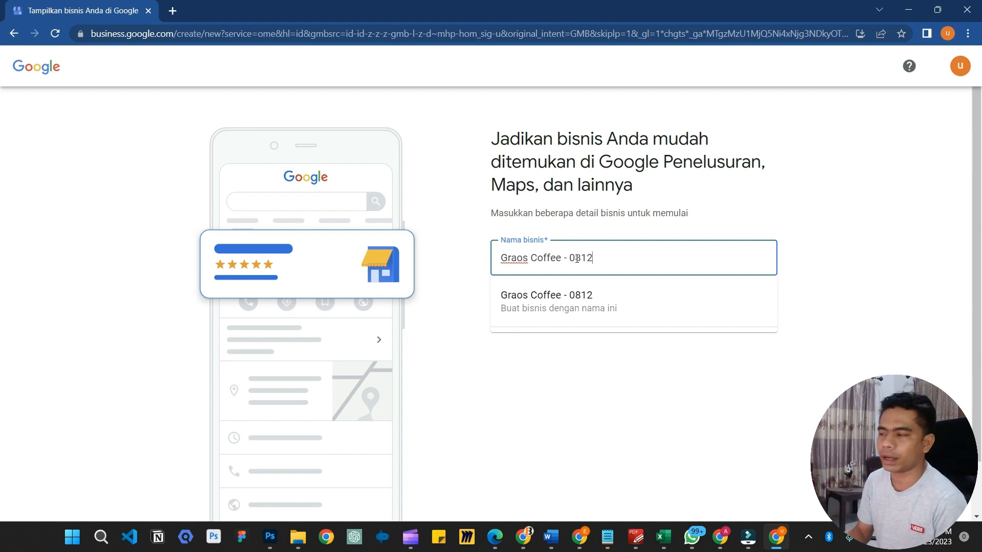
pyautogui.press('BackSpace')
pyautogui.press('BackSpace')
pyautogui.press('BackSpace')
pyautogui.press('BackSpace')
pyautogui.press('BackSpace')
pyautogui.press('BackSpace')
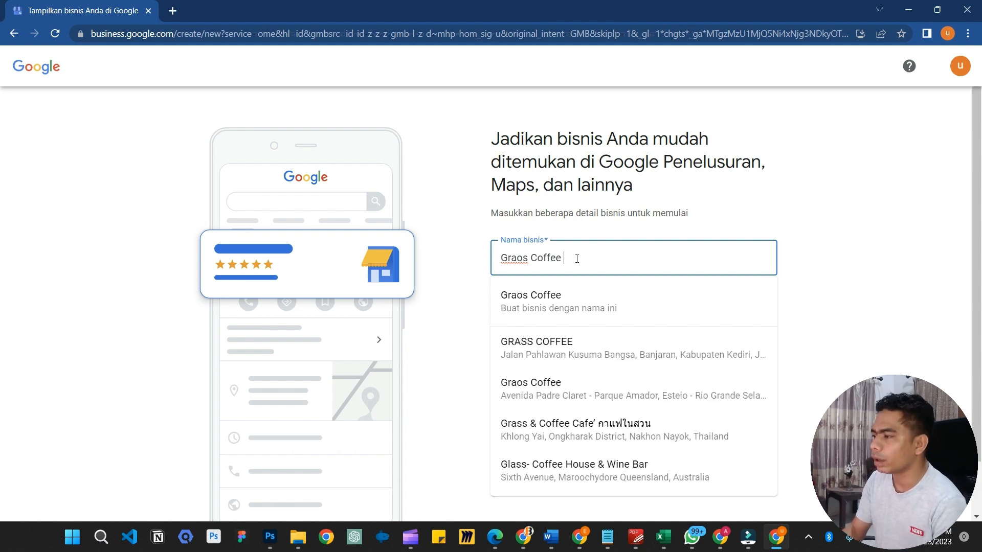
pyautogui.click(835, 202)
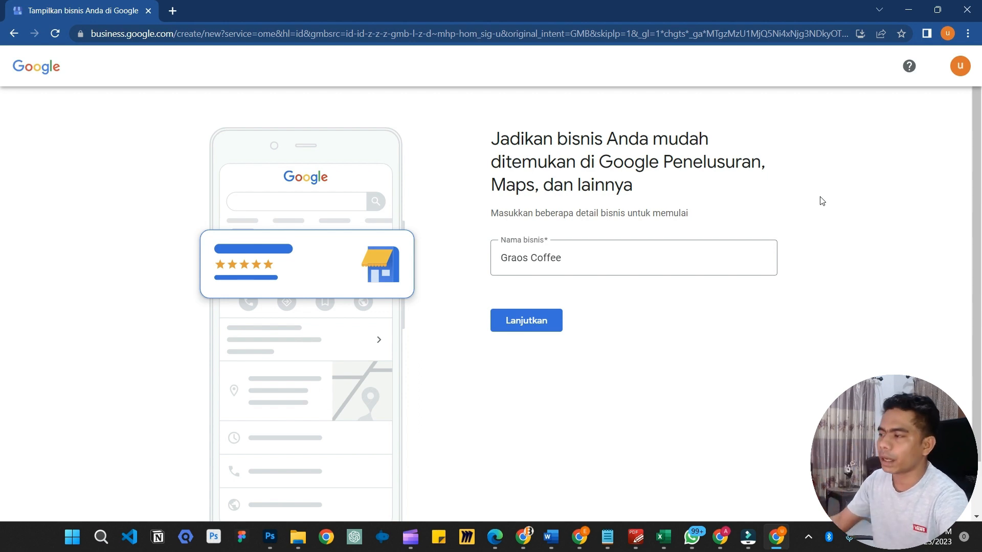
pyautogui.click(643, 261)
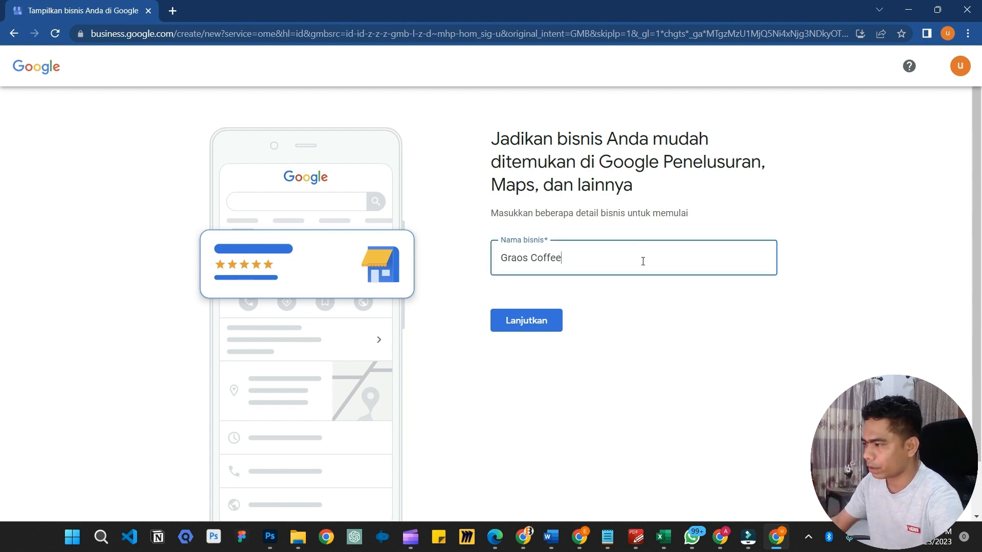
pyautogui.click(715, 353)
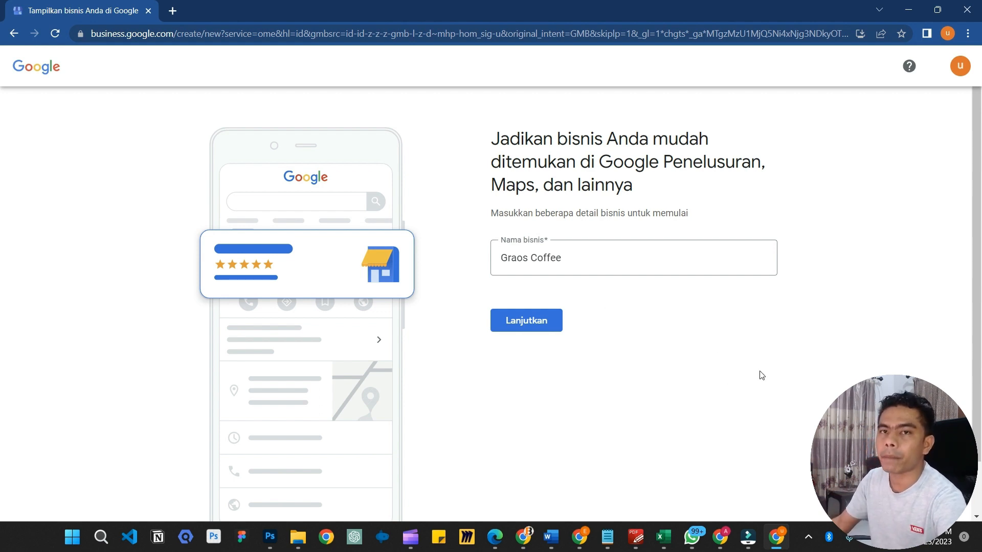
pyautogui.click(518, 322)
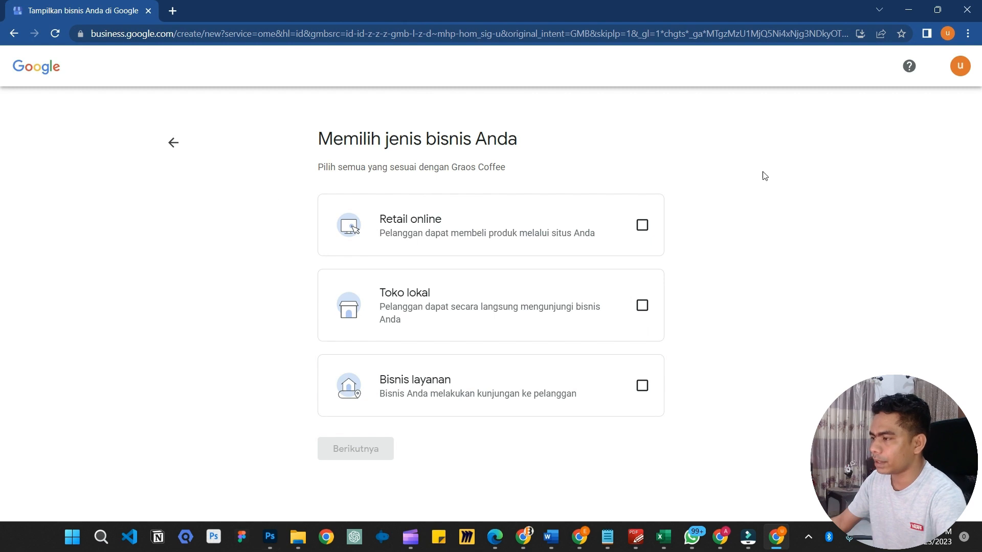
# Tick Retail online, Toko lokal and Bisnis layanan, then go on to the website field
pyautogui.click(642, 225)
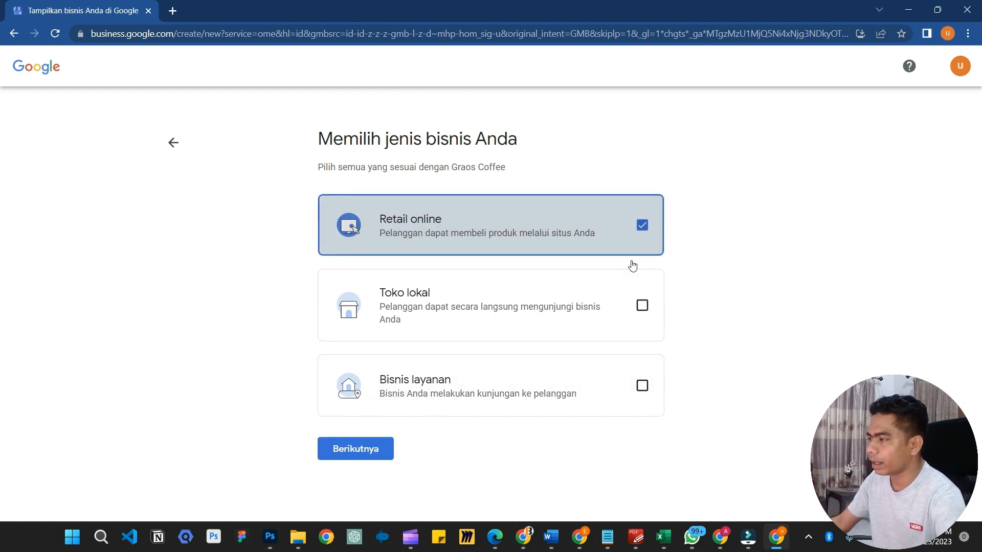
pyautogui.click(643, 305)
pyautogui.click(643, 387)
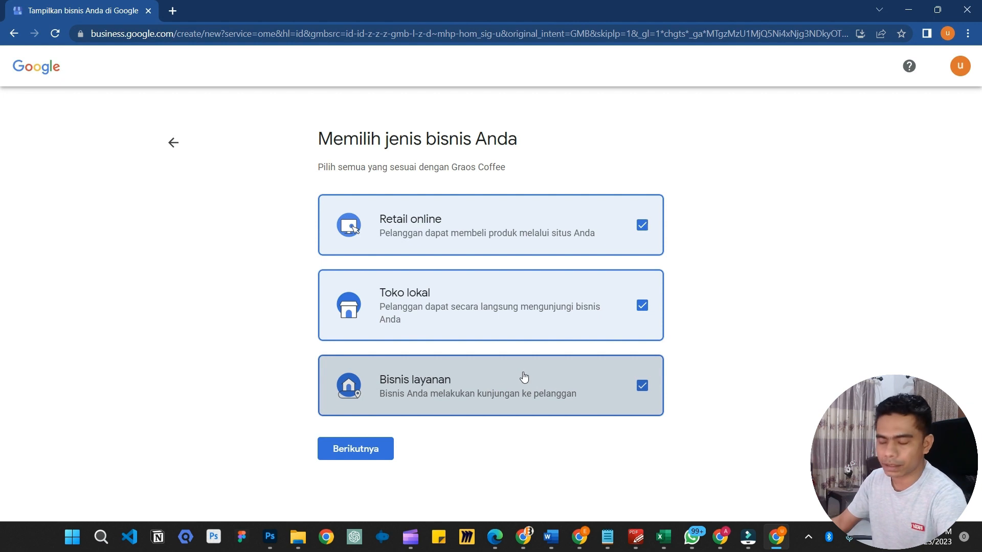
pyautogui.click(374, 450)
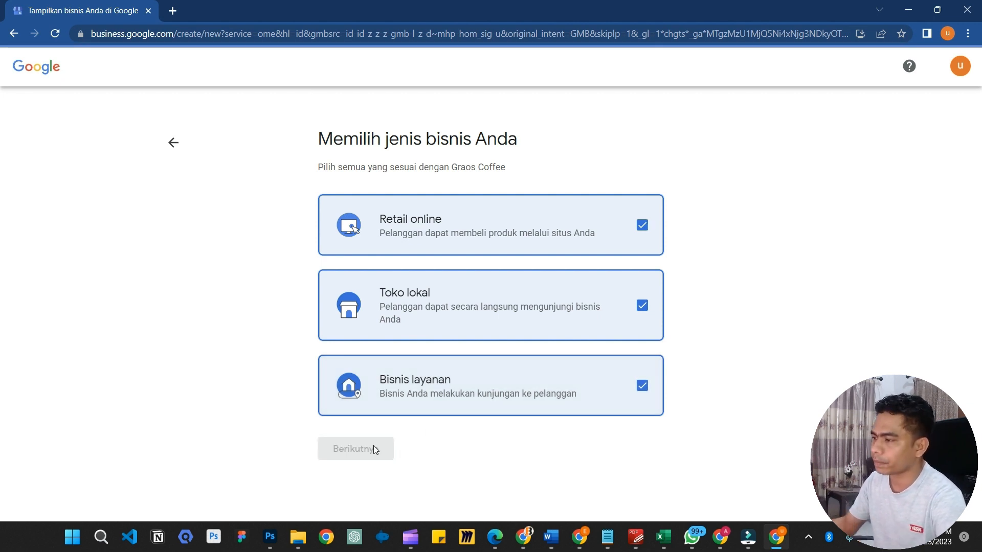
pyautogui.click(556, 219)
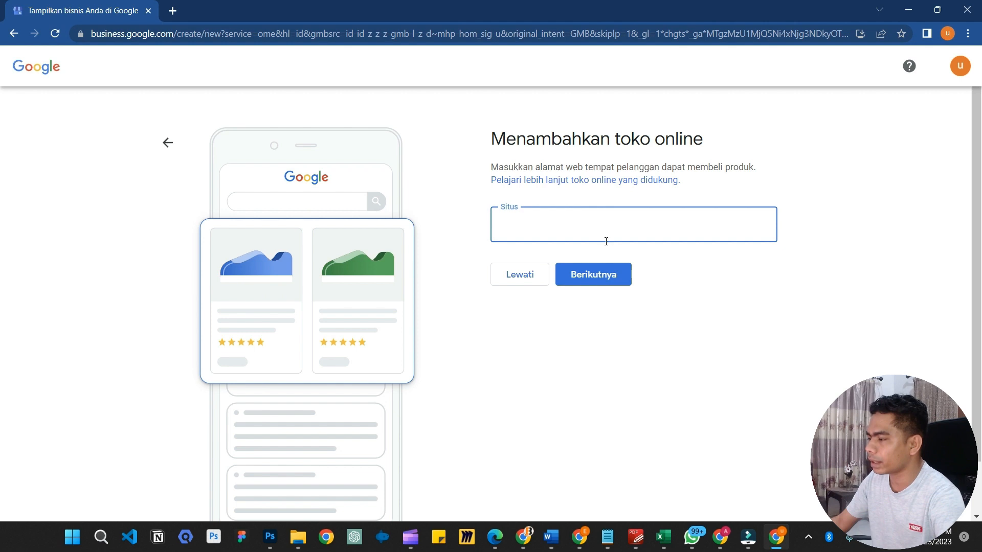
pyautogui.click(523, 547)
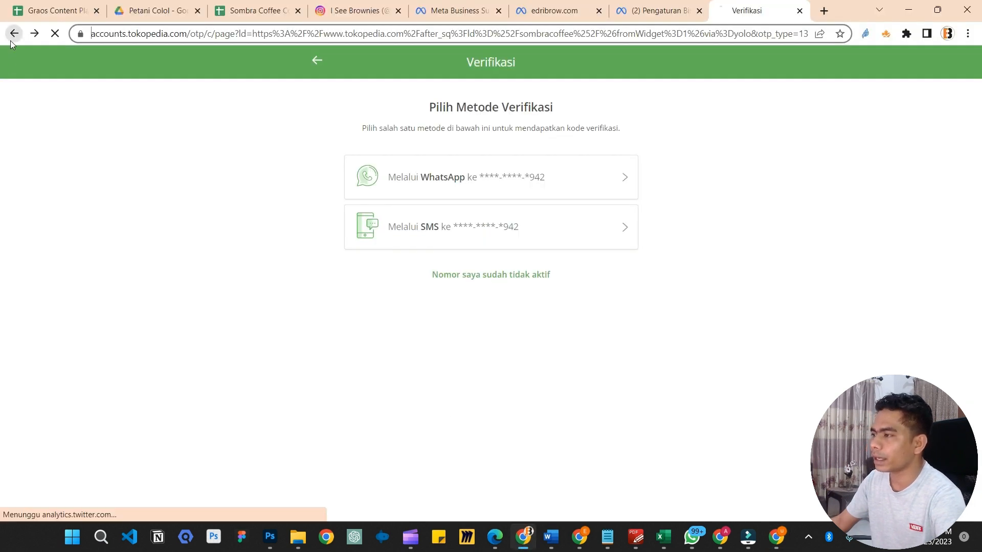
pyautogui.click(13, 34)
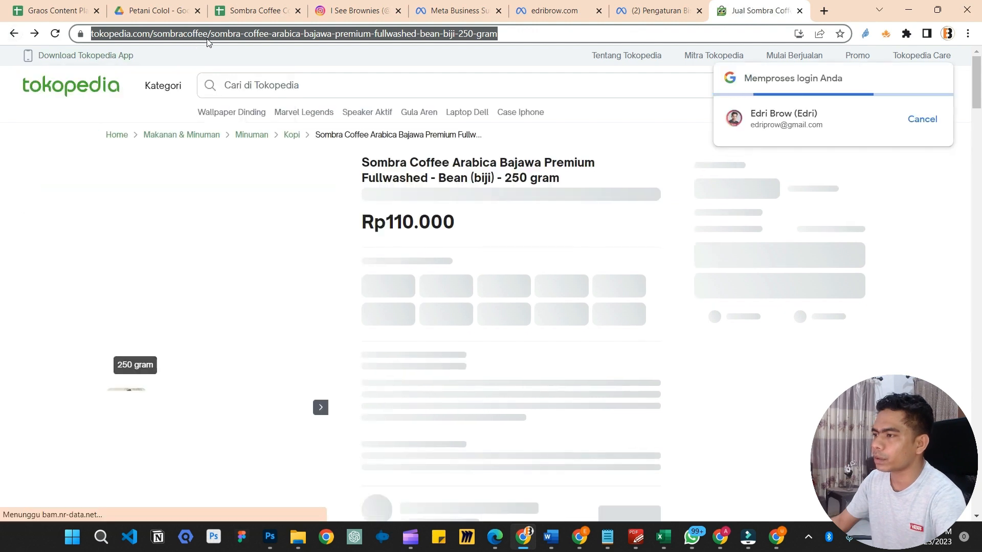
pyautogui.click(211, 34)
pyautogui.hotkey('shift', 'Home')
pyautogui.hotkey('ctrl', 'c')
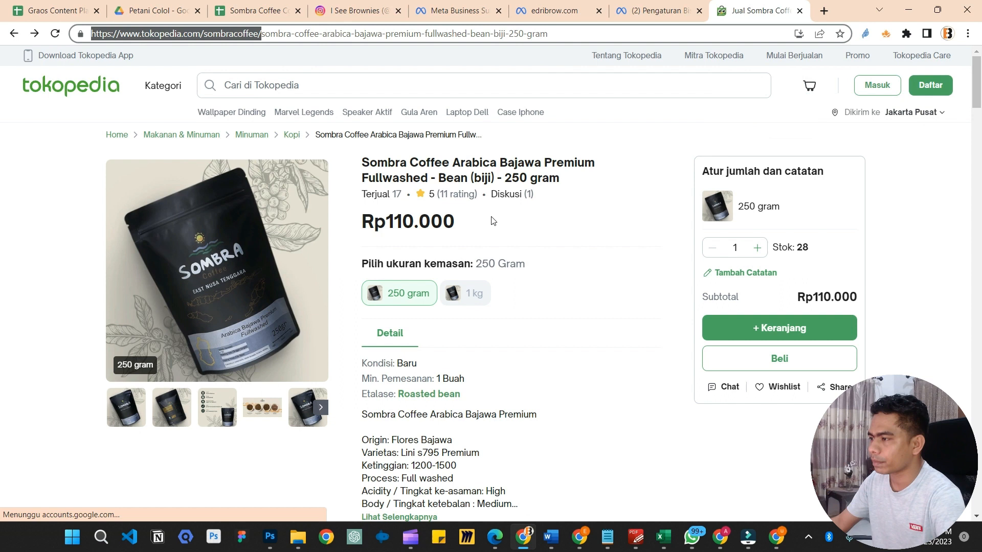
pyautogui.hotkey('alt', 'Tab')
pyautogui.hotkey('ctrl', 'v')
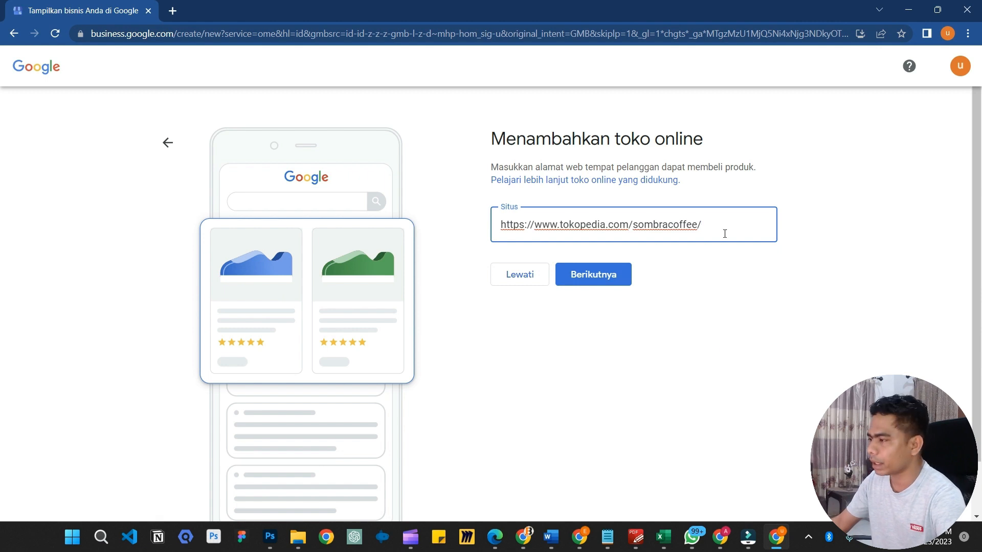
pyautogui.click(596, 288)
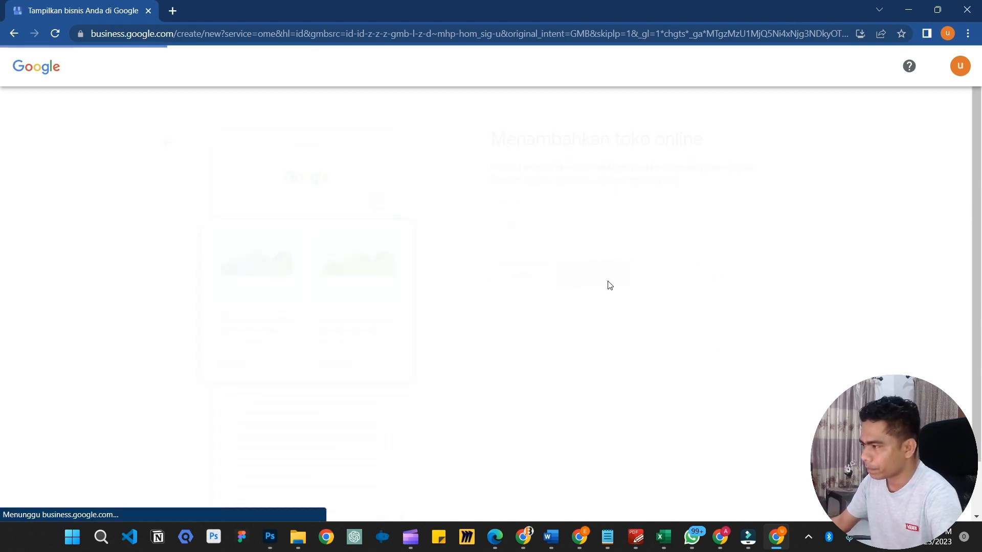
# Search 'Kopi' and choose Toko kopi as the business category
pyautogui.click(565, 227)
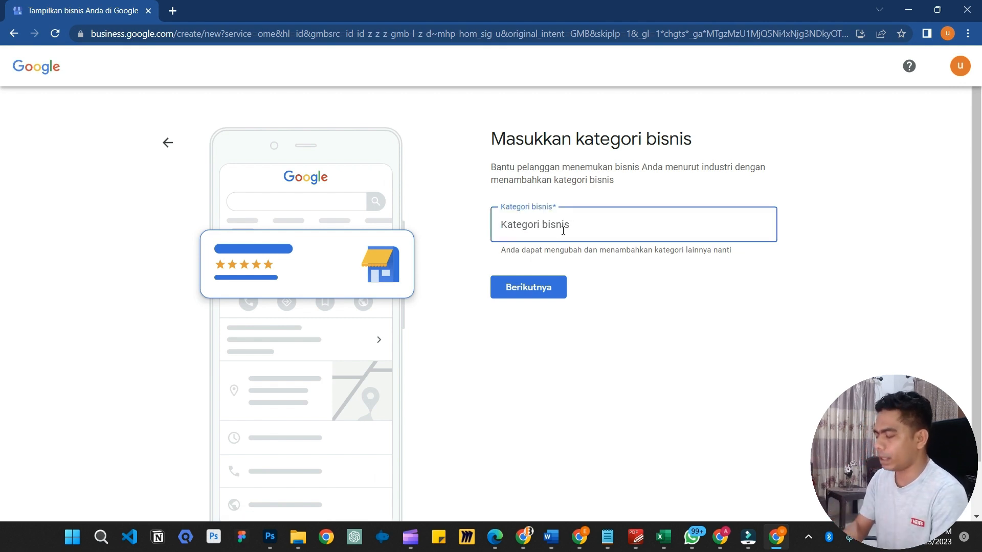
pyautogui.write('Kopi')
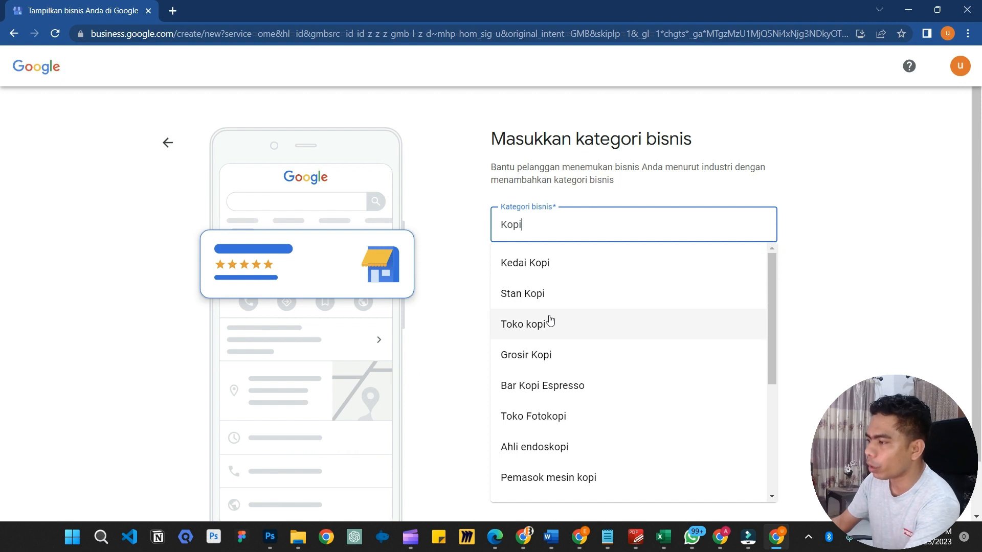
pyautogui.scroll(-3, 603, 336)
pyautogui.scroll(2, 602, 337)
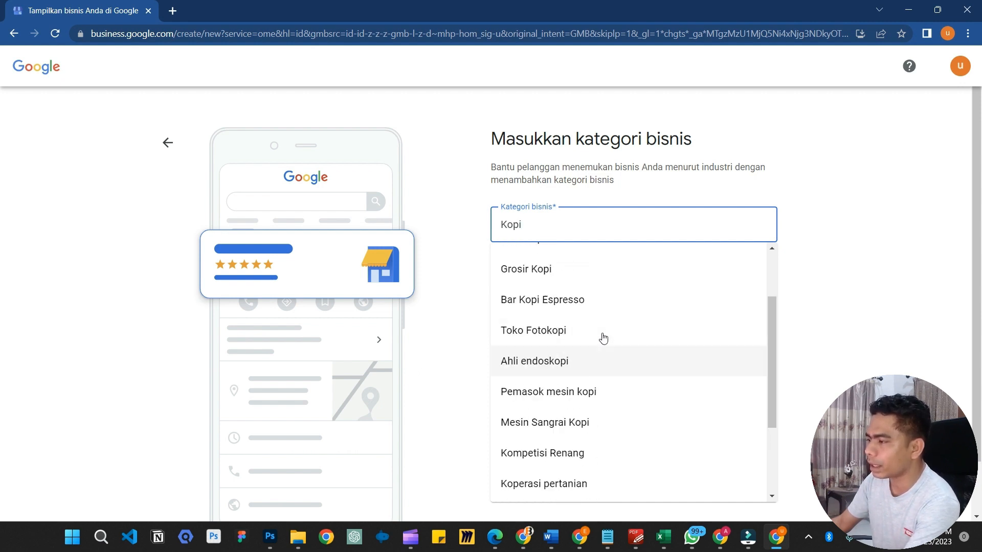
pyautogui.scroll(-3, 603, 337)
pyautogui.scroll(4, 603, 337)
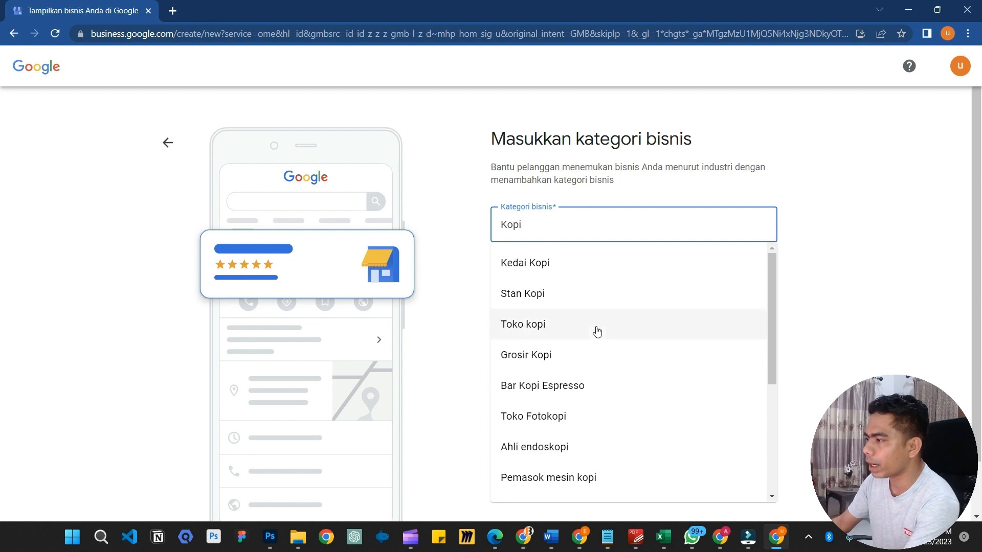
pyautogui.click(553, 324)
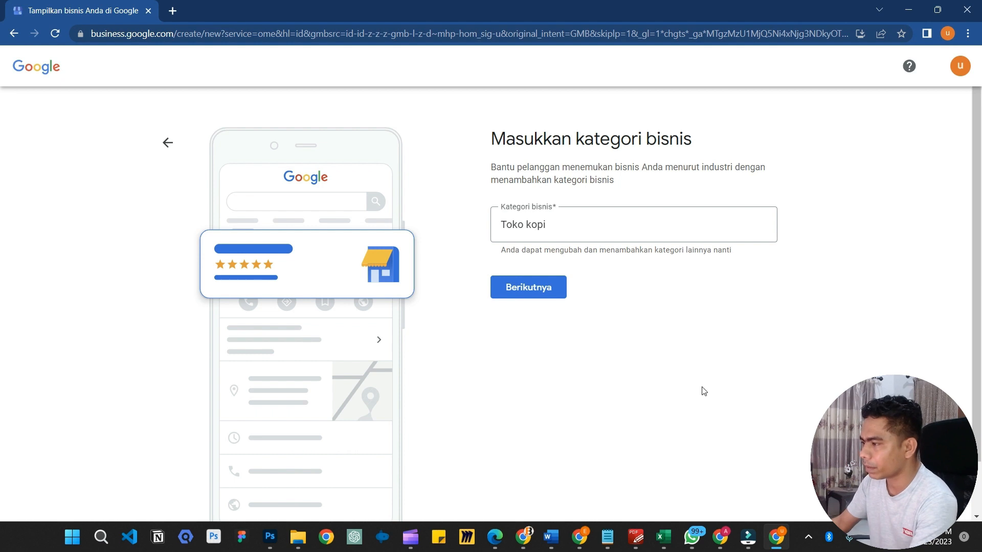
# Point out the note about changing categories later, then proceed to the address step
pyautogui.moveTo(502, 251); pyautogui.dragTo(686, 262)
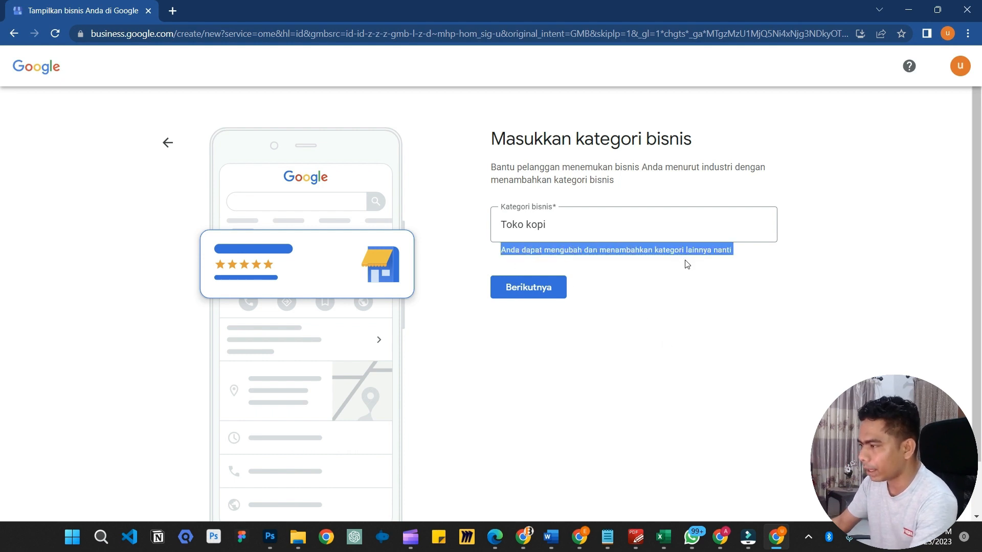
pyautogui.click(675, 297)
pyautogui.click(589, 227)
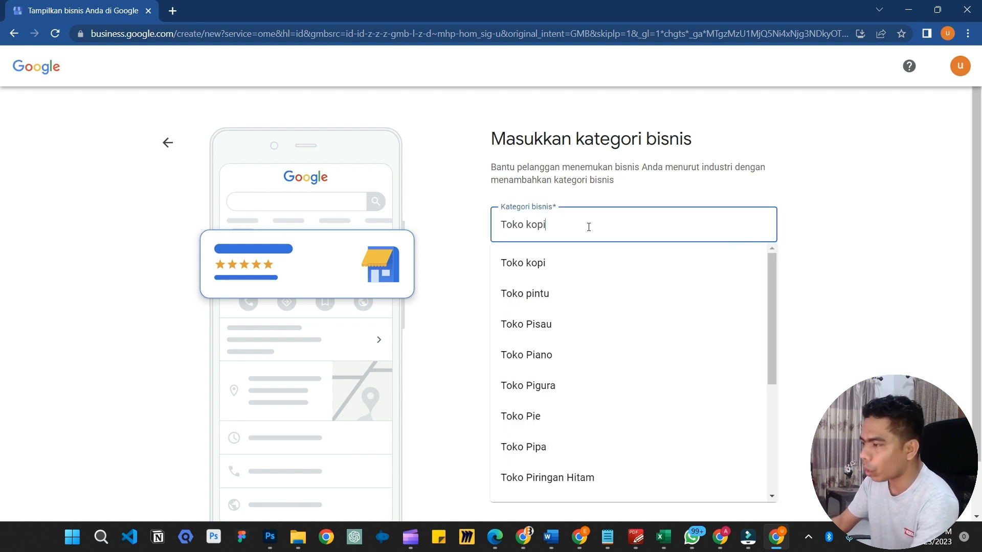
pyautogui.click(853, 312)
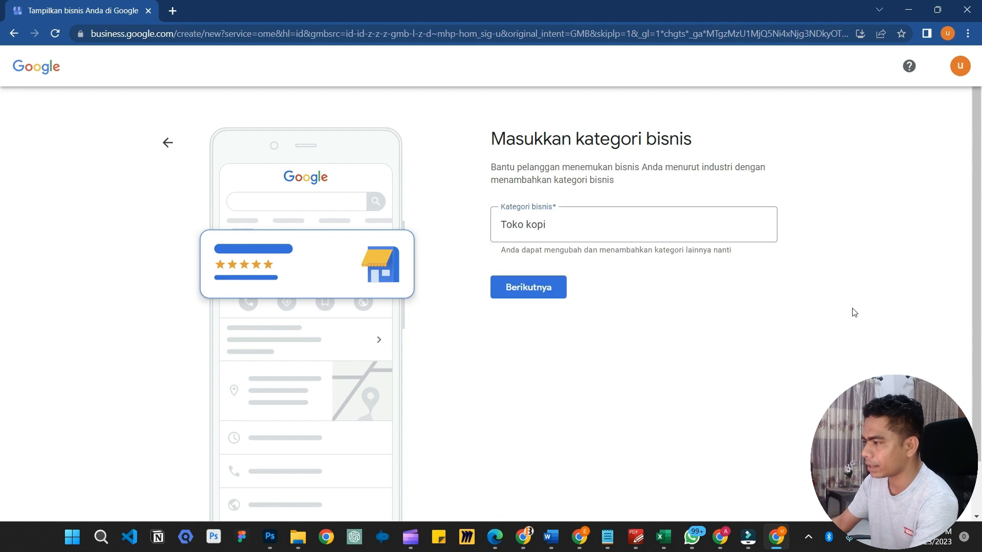
pyautogui.click(538, 289)
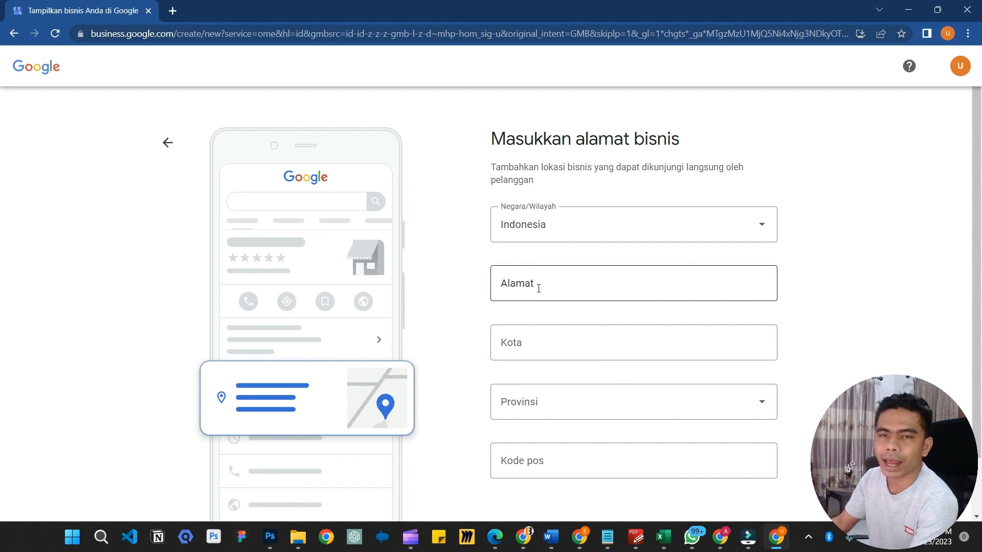
# Enter the street address and a second address line
pyautogui.click(539, 289)
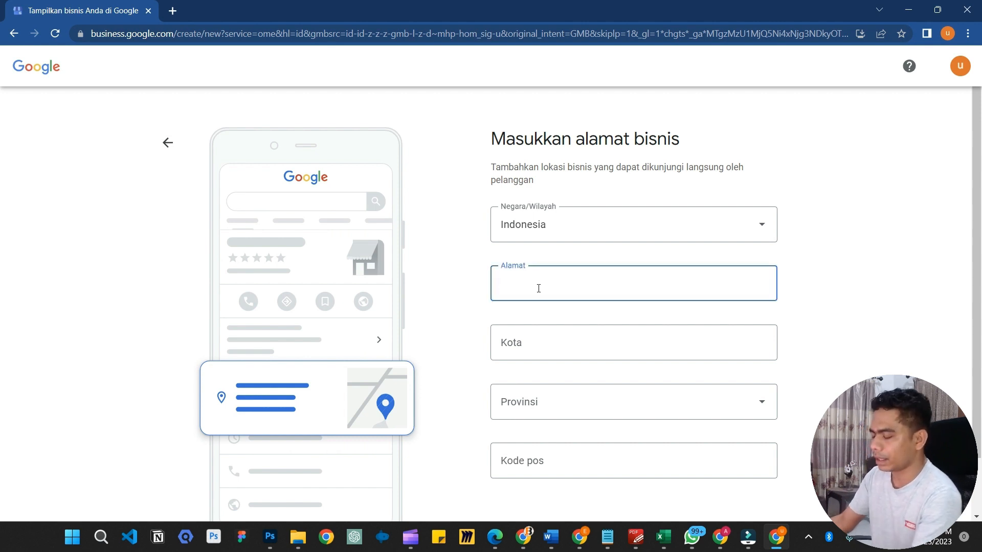
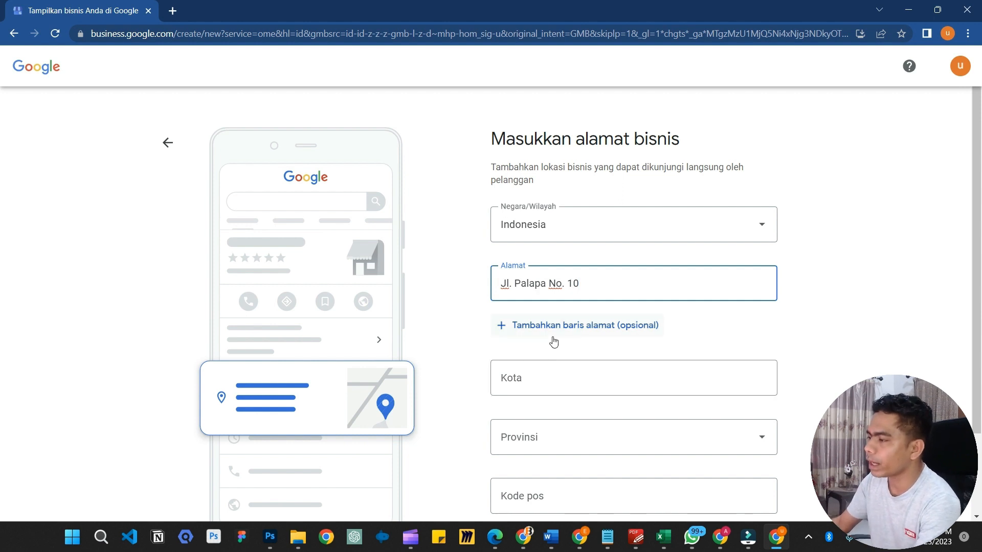
pyautogui.click(581, 334)
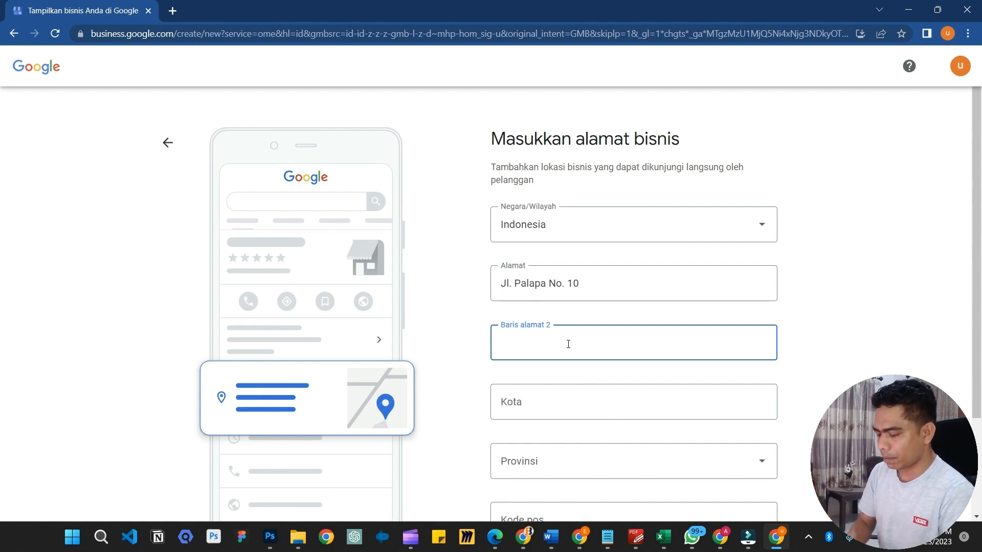
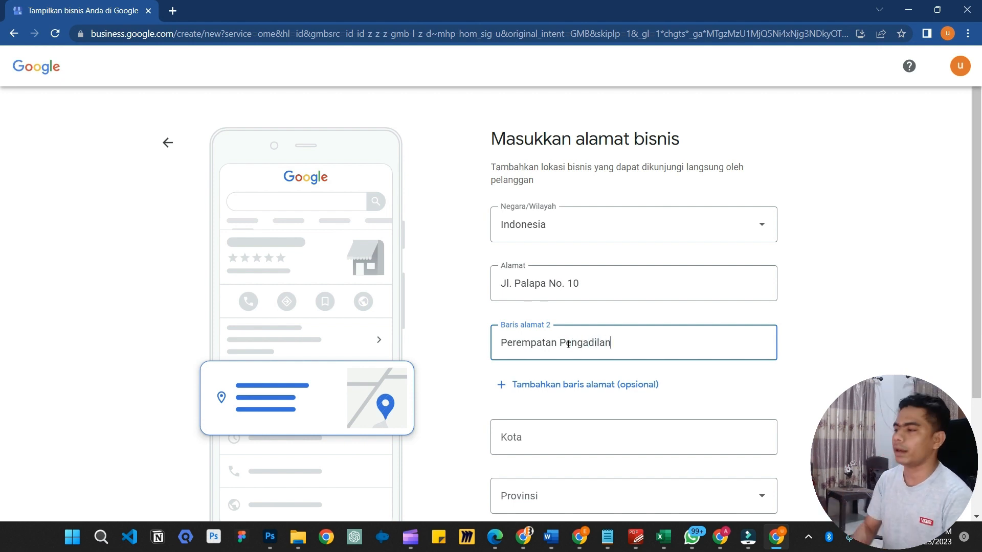
pyautogui.click(880, 324)
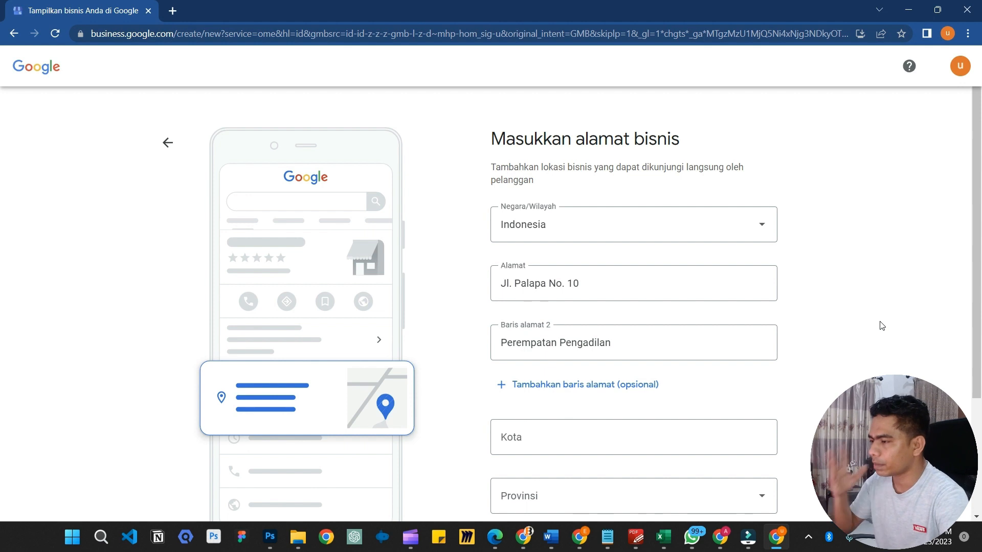
pyautogui.scroll(-2, 885, 320)
pyautogui.scroll(1, 899, 320)
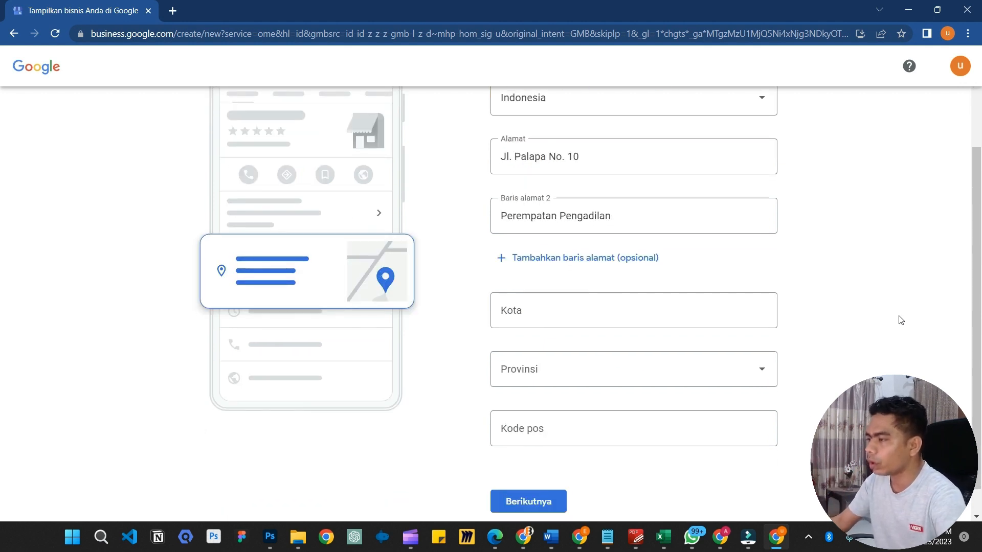
# Set city to Kota Kupang and province to Nusa Tenggara Timur, and enter the postal code
pyautogui.click(592, 379)
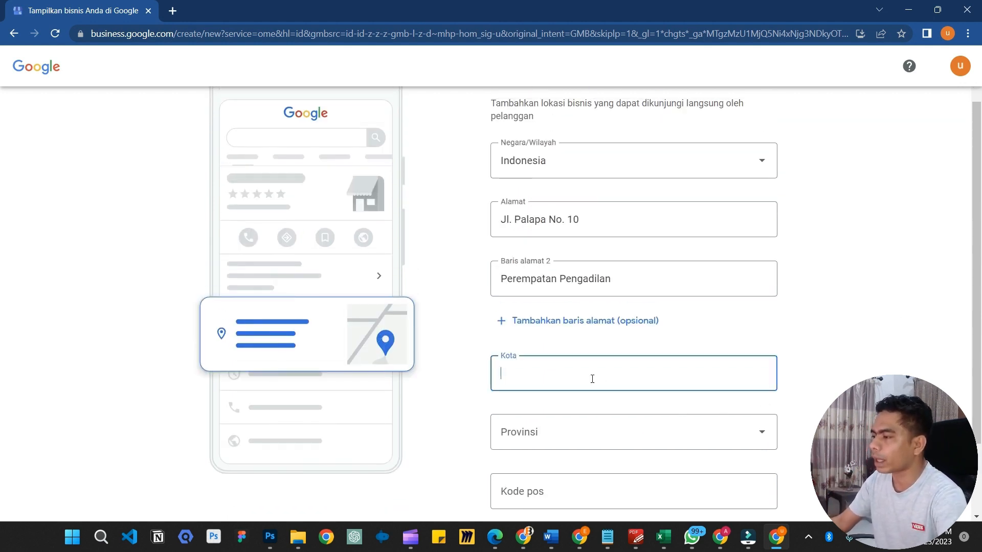
pyautogui.write('Ko')
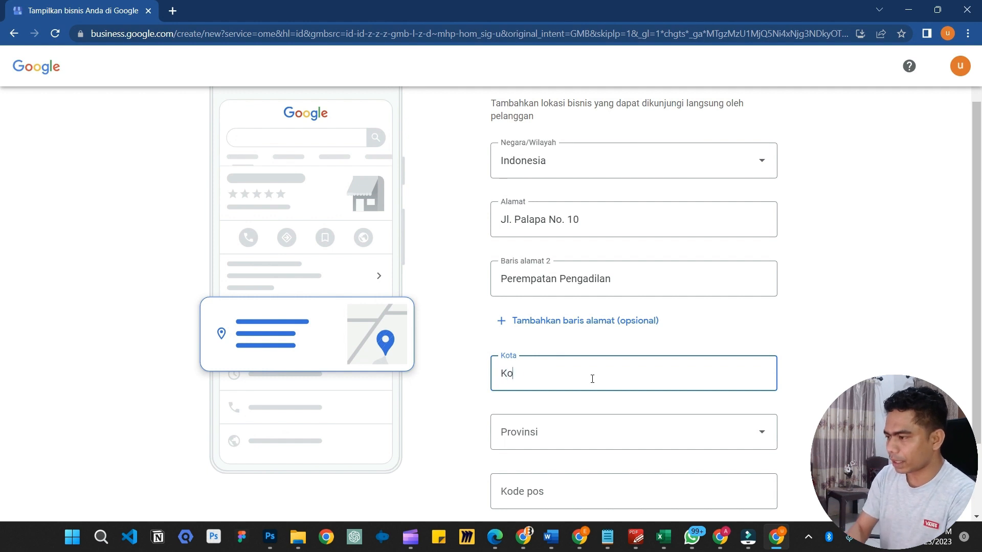
pyautogui.write('ta Kupang')
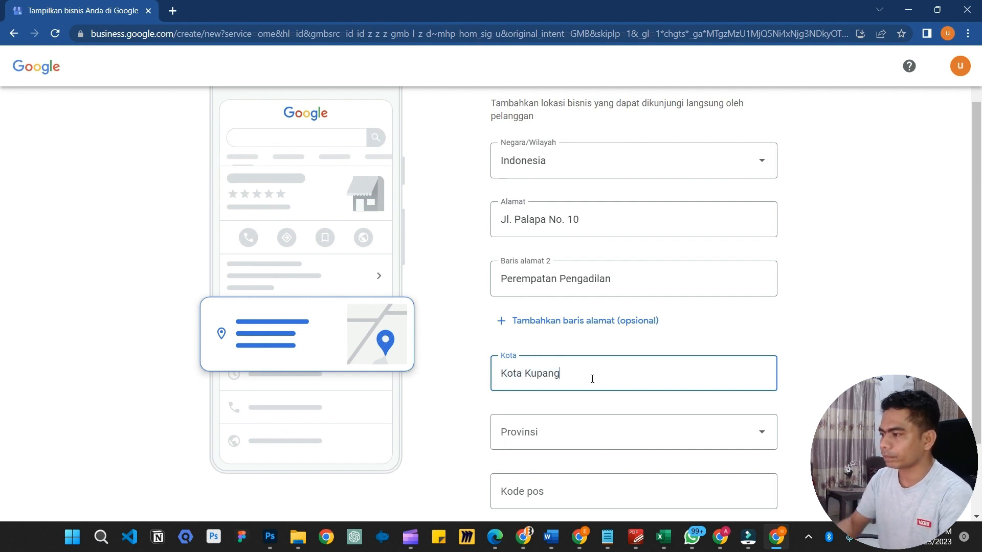
pyautogui.click(879, 287)
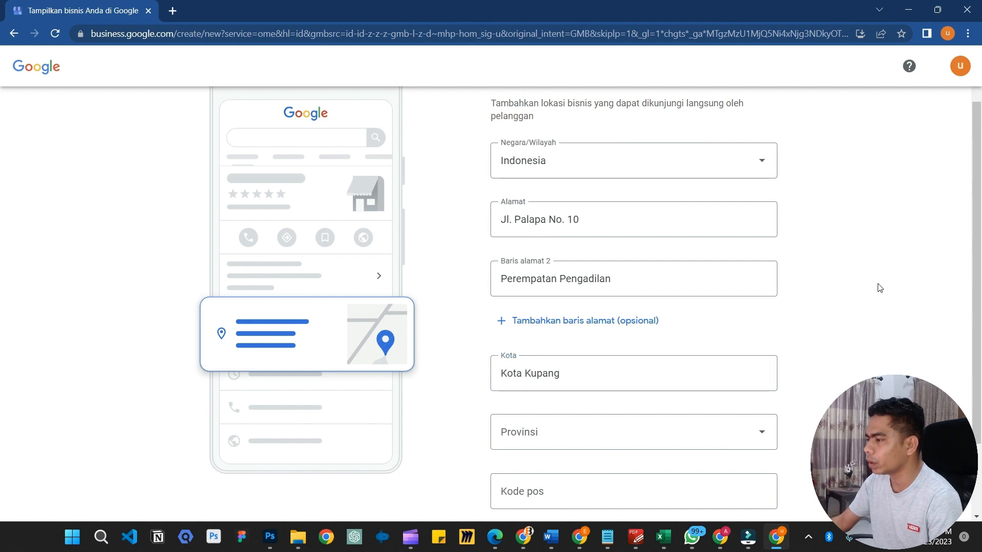
pyautogui.click(617, 422)
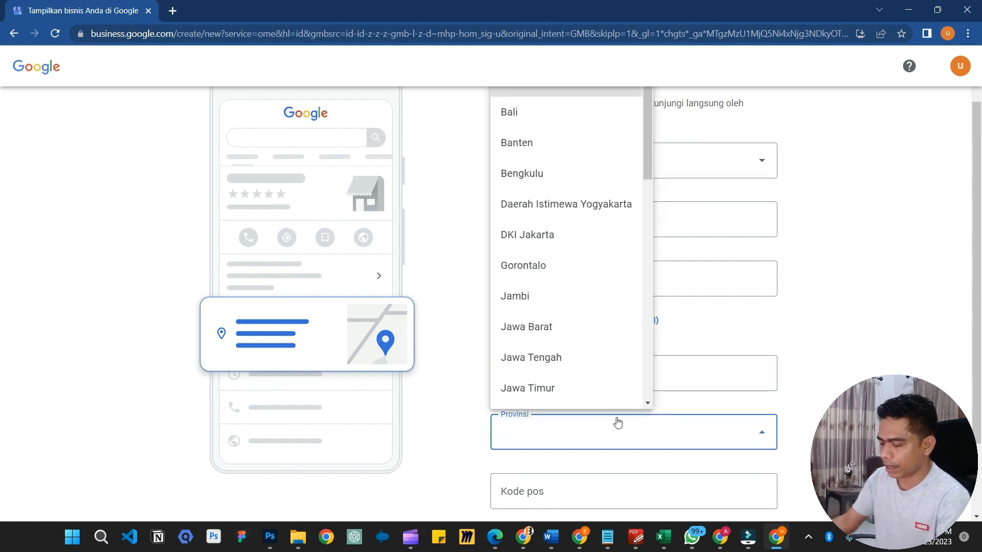
pyautogui.press('n')
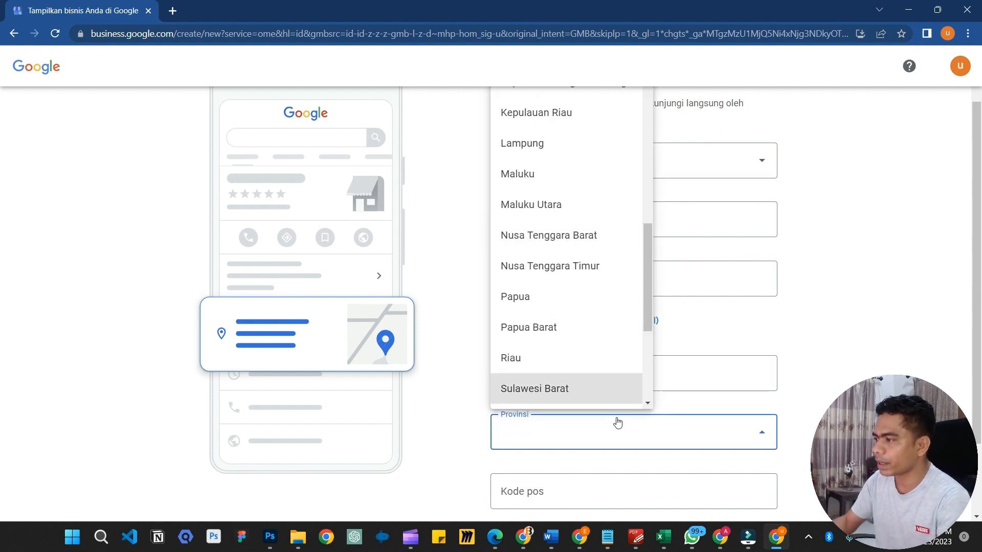
pyautogui.click(566, 266)
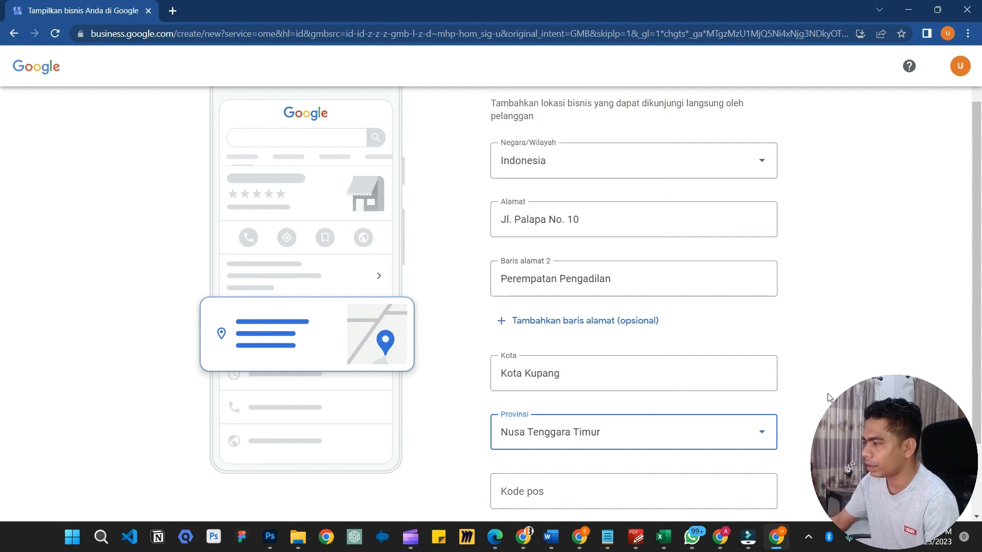
pyautogui.scroll(-2, 563, 440)
pyautogui.click(542, 405)
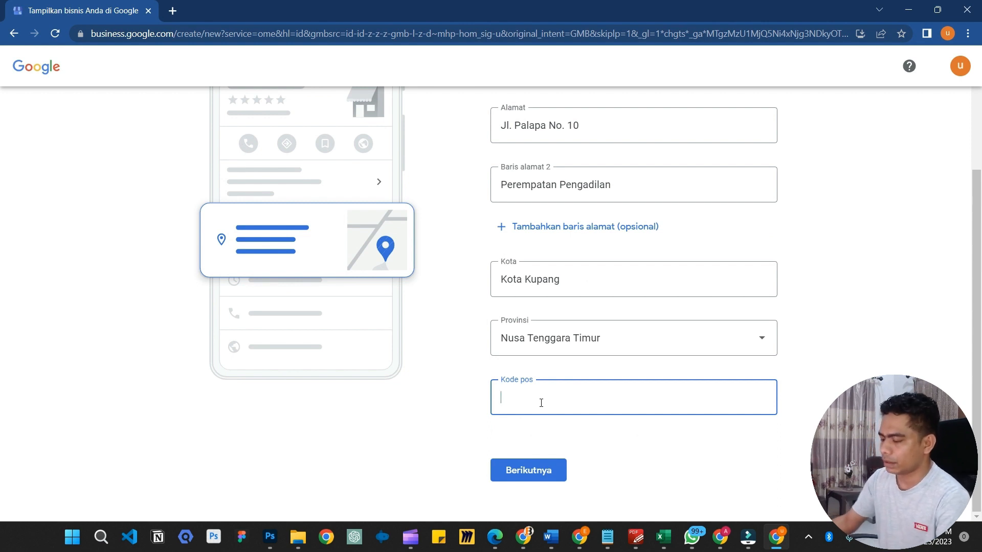
pyautogui.write('85811')
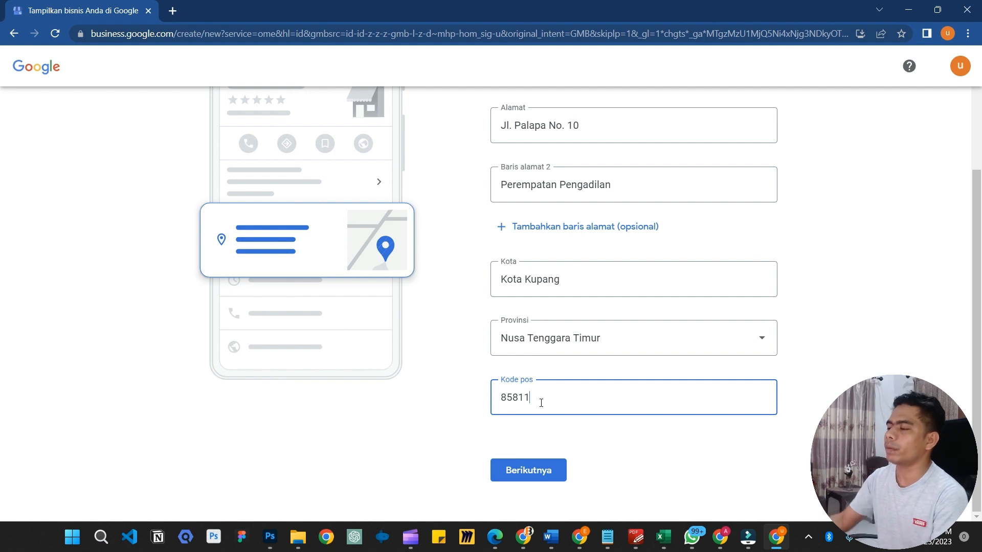
pyautogui.click(624, 453)
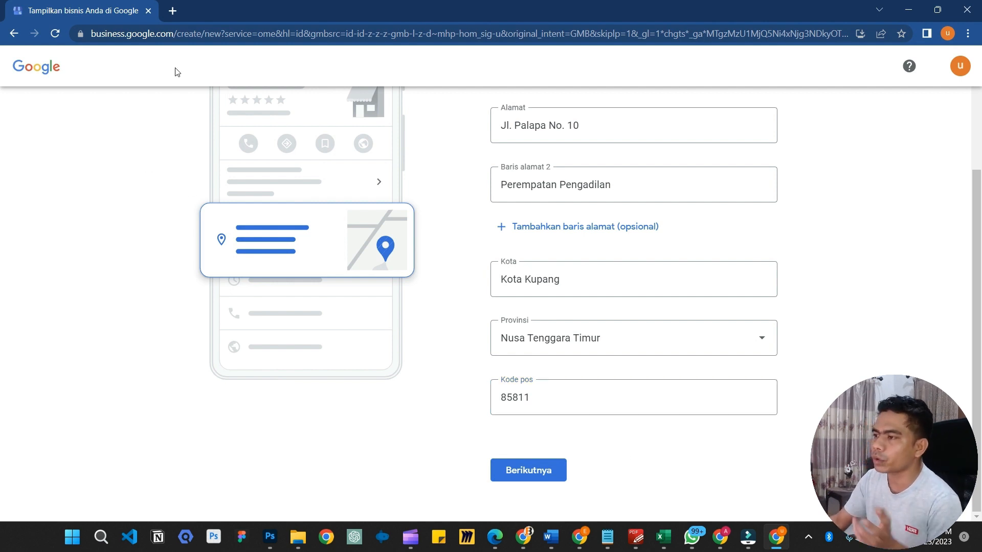
# Search Google for 'kode pos oebobo' in a new tab, then return to the profile tab
pyautogui.click(177, 17)
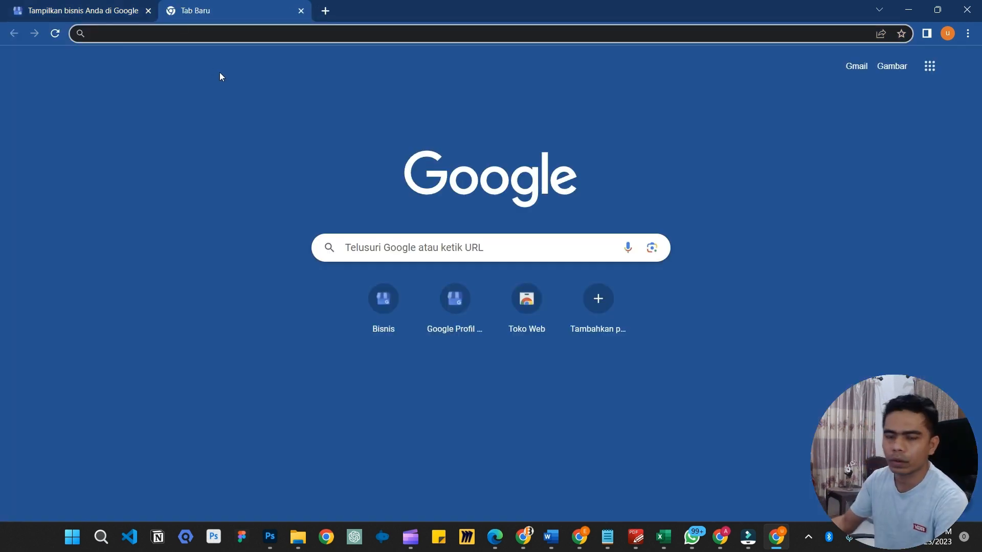
pyautogui.write('kode po')
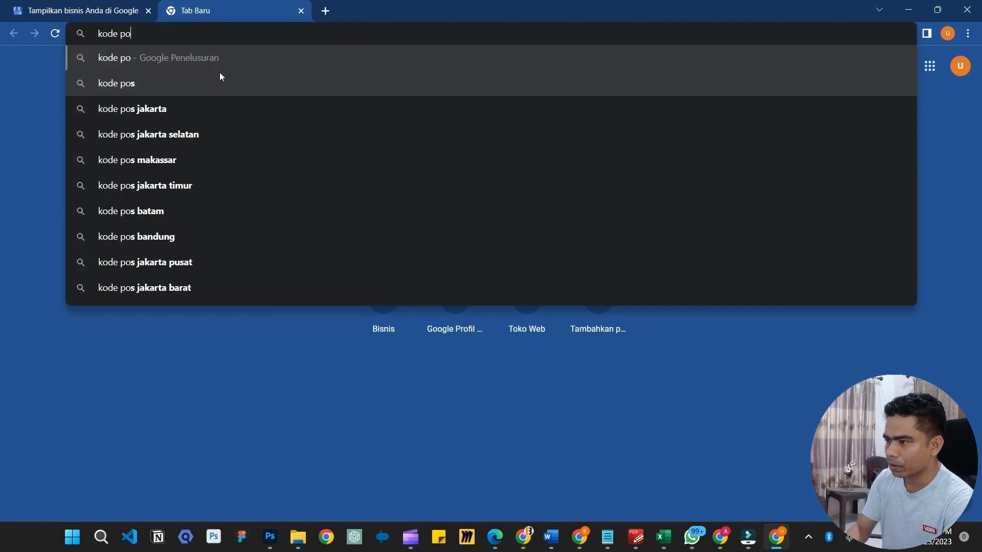
pyautogui.write('s oebo')
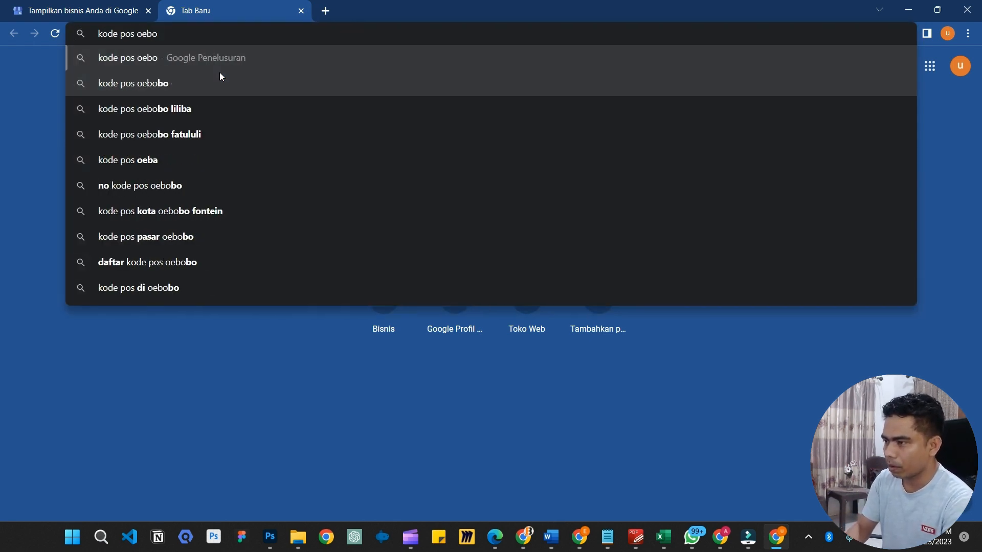
pyautogui.write('bo')
pyautogui.press('Return')
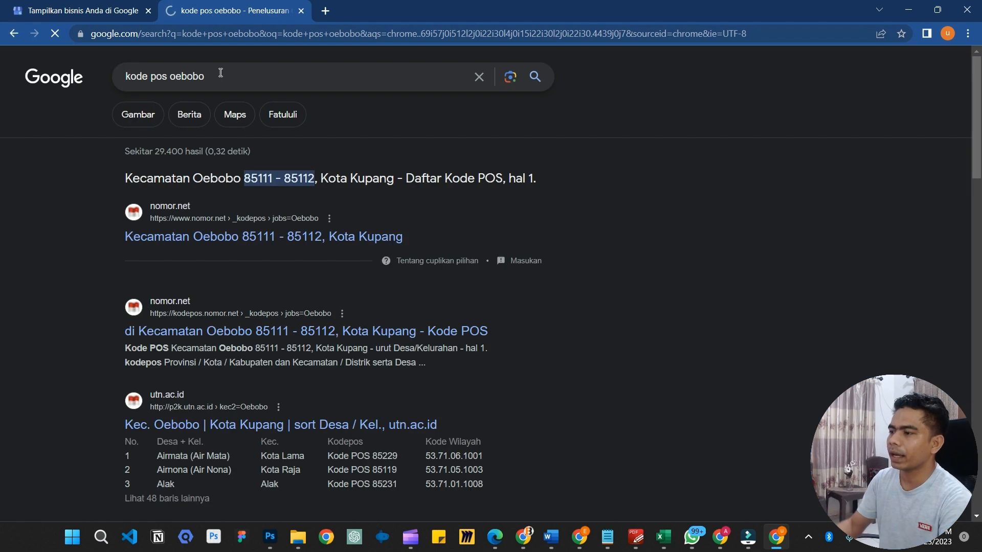
pyautogui.scroll(-5, 244, 272)
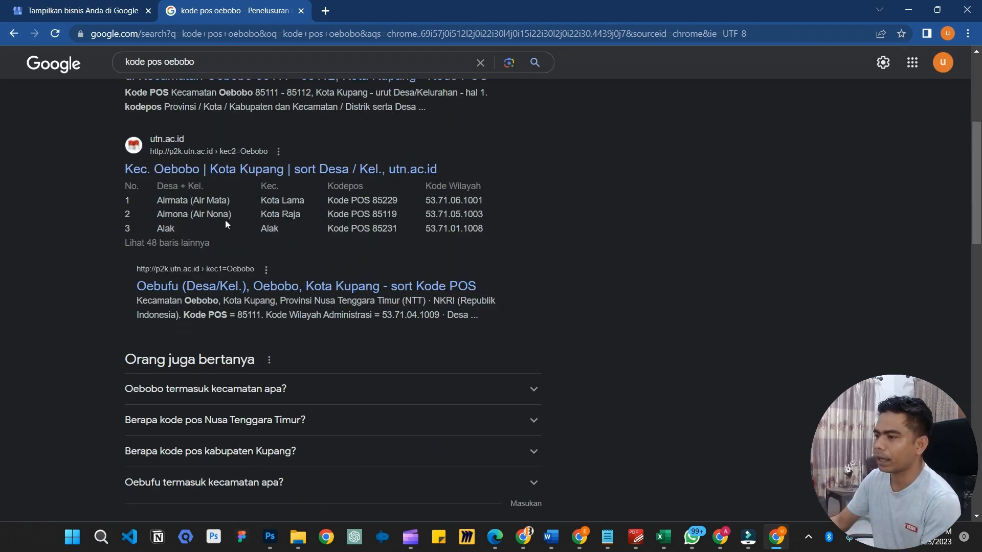
pyautogui.click(76, 11)
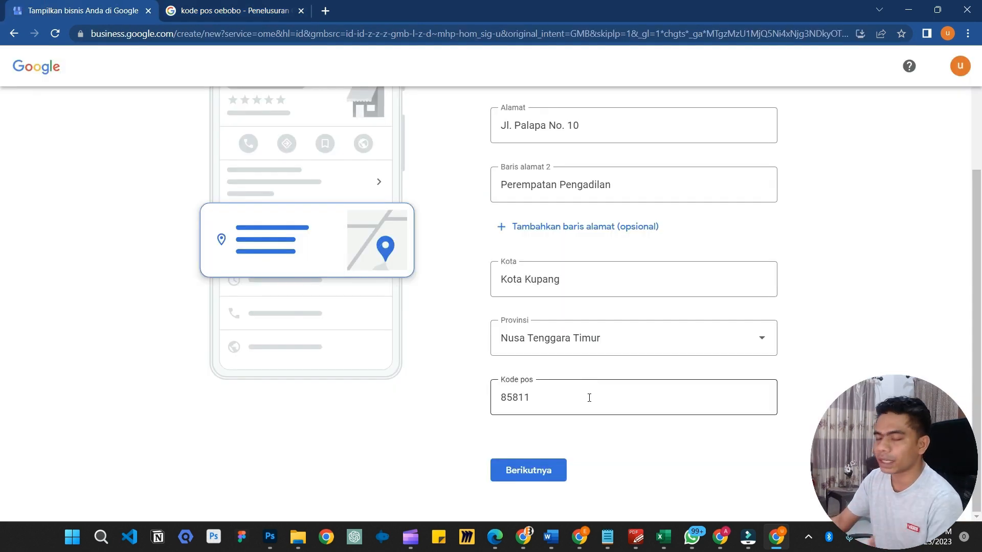
# Submit the address, enter the contact phone number, and continue
pyautogui.click(541, 466)
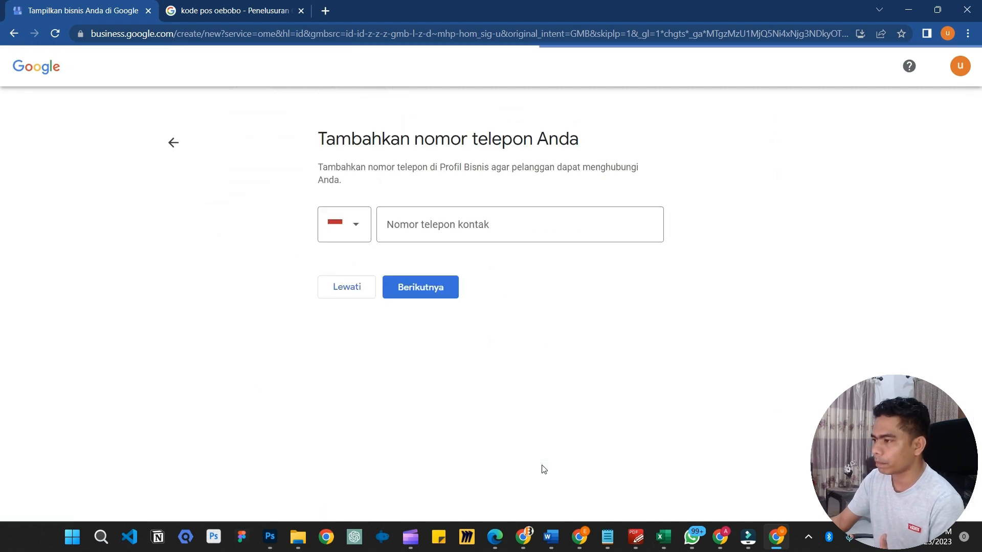
pyautogui.click(452, 230)
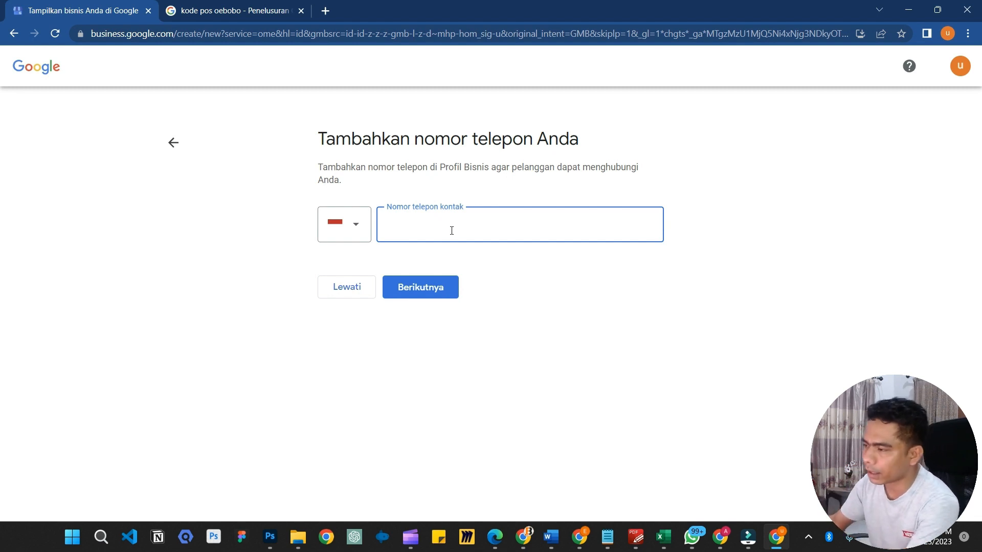
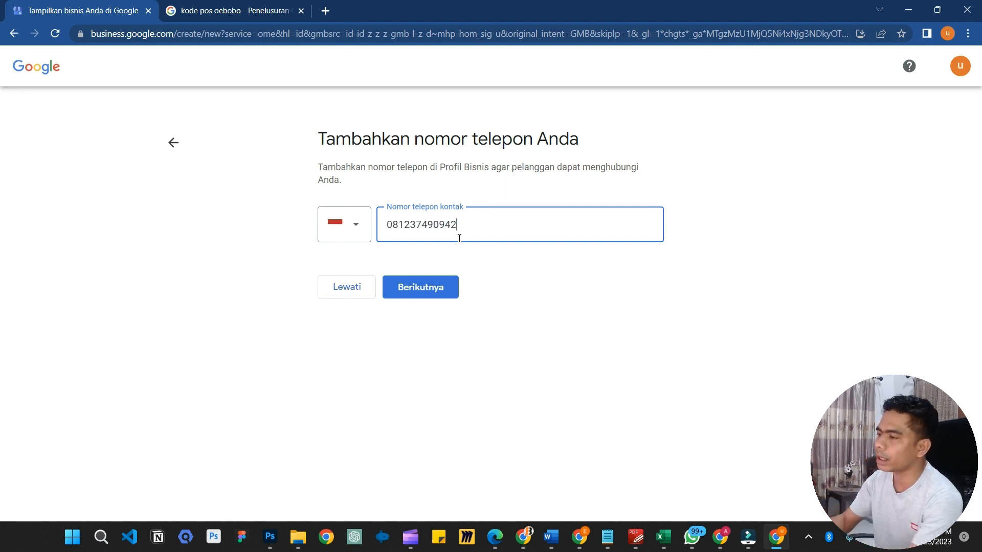
pyautogui.click(531, 281)
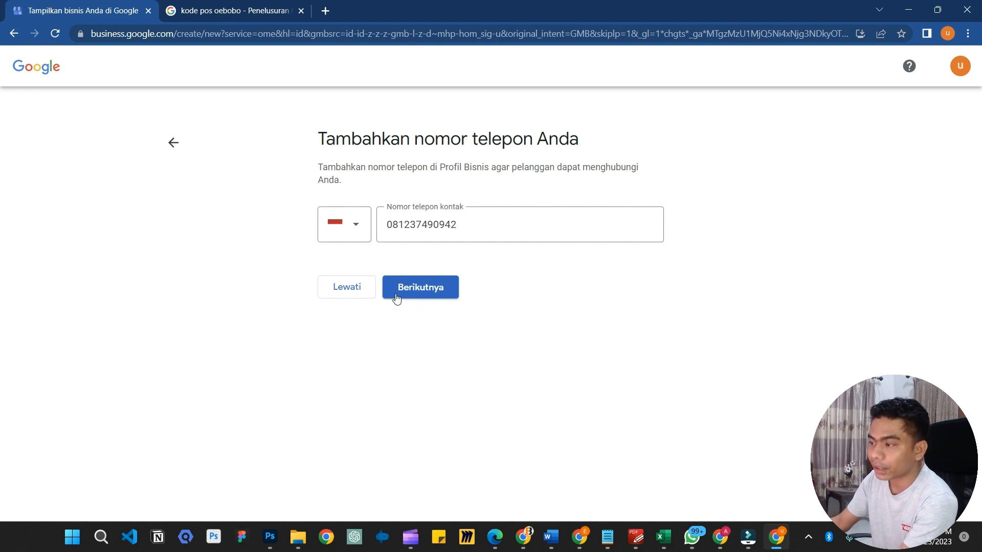
pyautogui.click(423, 289)
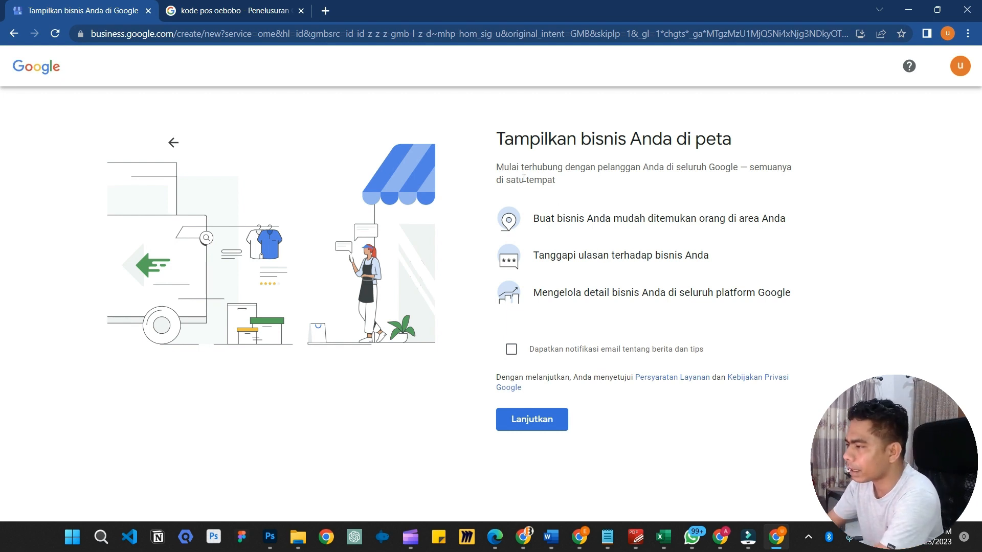
# Opt in to email news and tips, then accept and continue to verification
pyautogui.moveTo(497, 169); pyautogui.dragTo(585, 178)
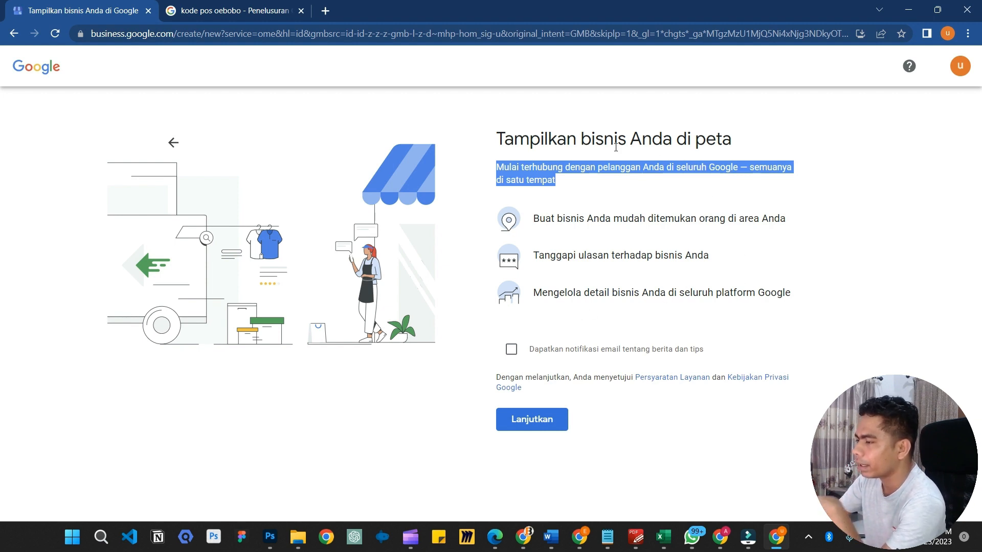
pyautogui.click(511, 354)
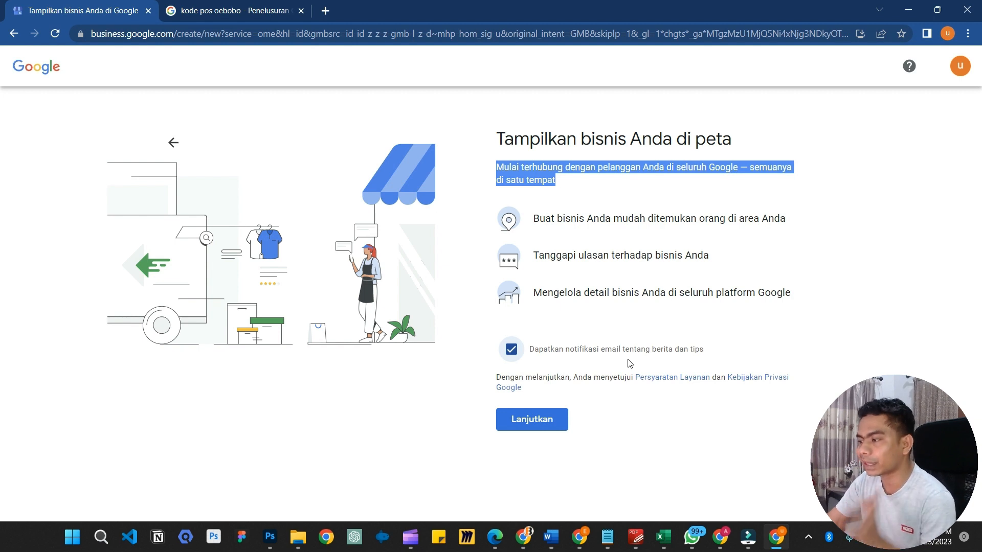
pyautogui.click(826, 313)
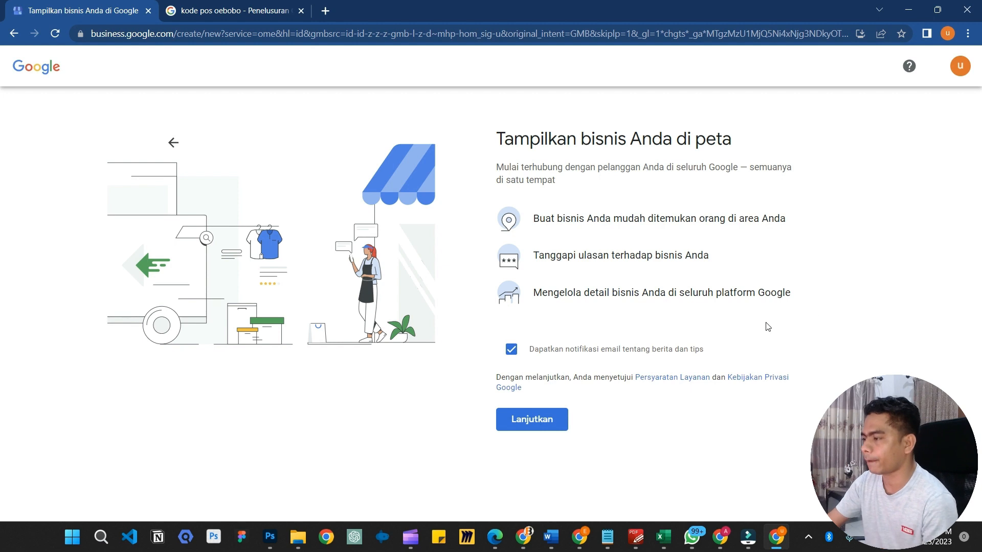
pyautogui.click(529, 423)
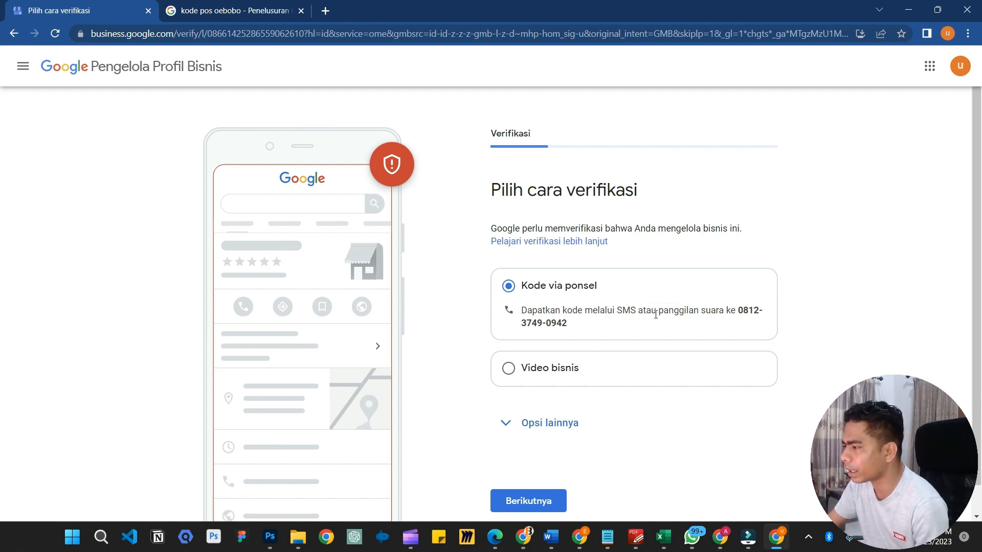
# Choose Kode via ponsel over Video bisnis as the verification method and continue
pyautogui.click(607, 375)
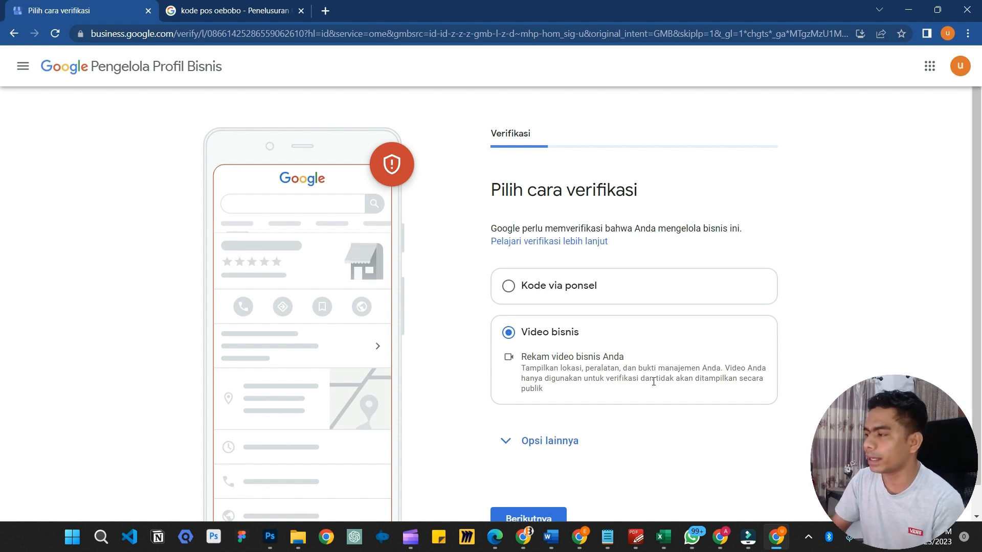
pyautogui.click(580, 283)
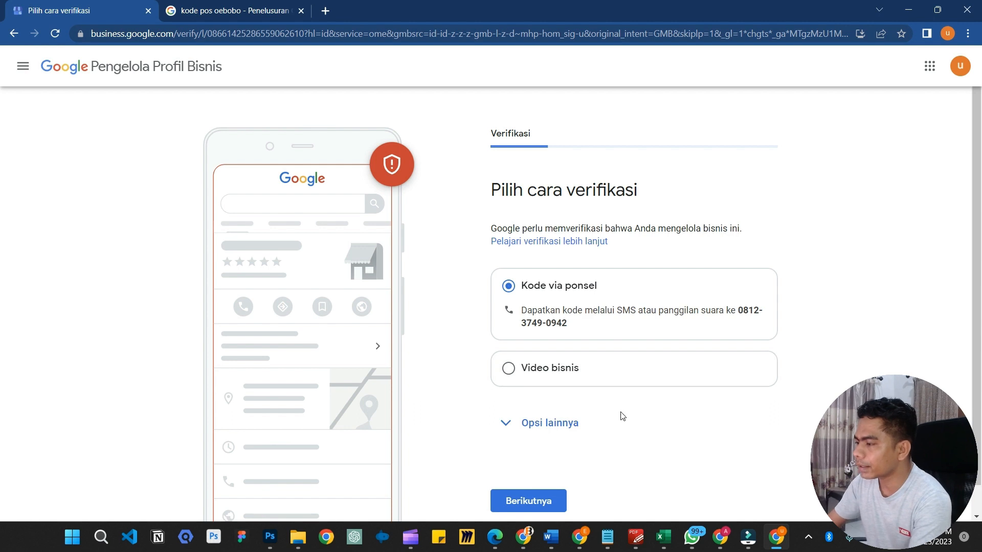
pyautogui.click(527, 503)
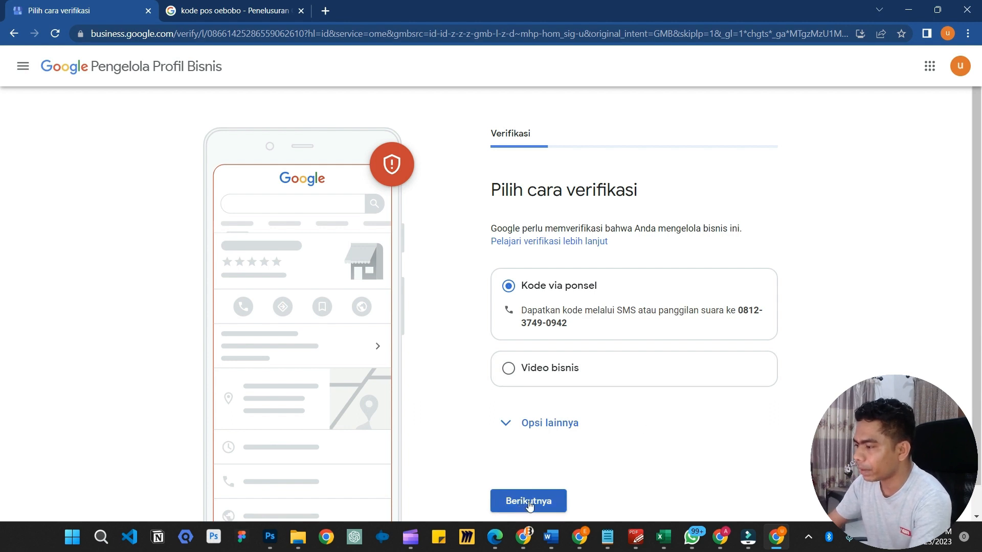
pyautogui.scroll(-1, 683, 374)
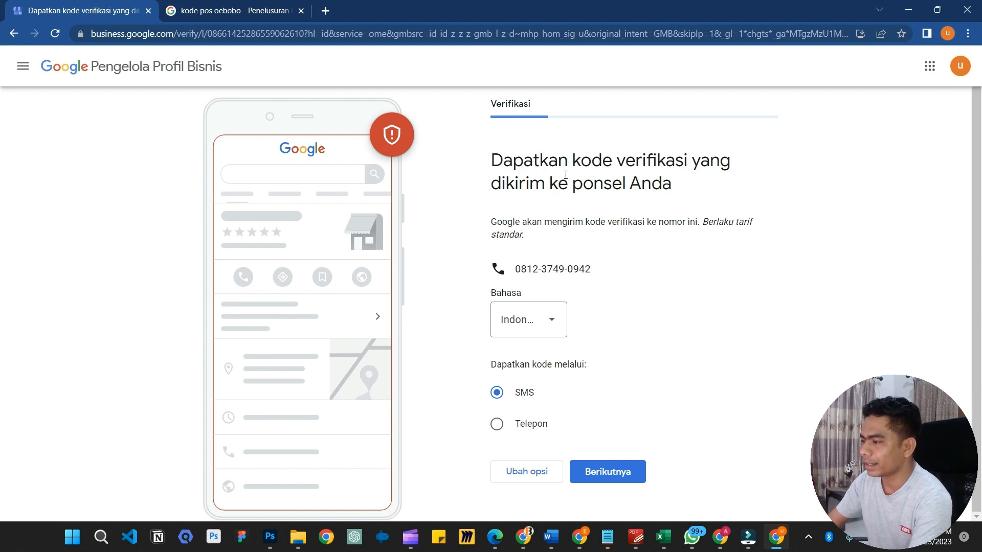
# Send the verification code by SMS and select the 6-digit code field
pyautogui.click(612, 475)
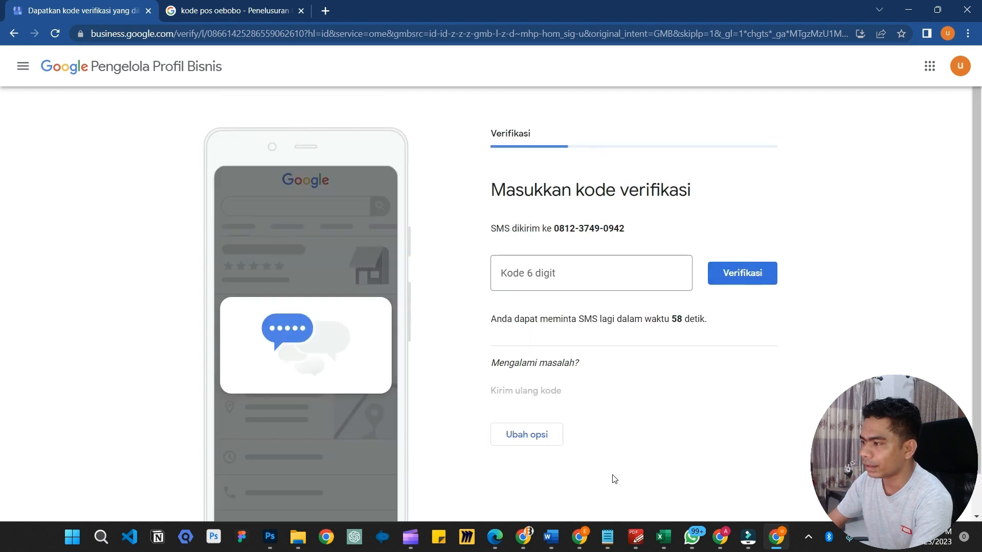
pyautogui.click(584, 275)
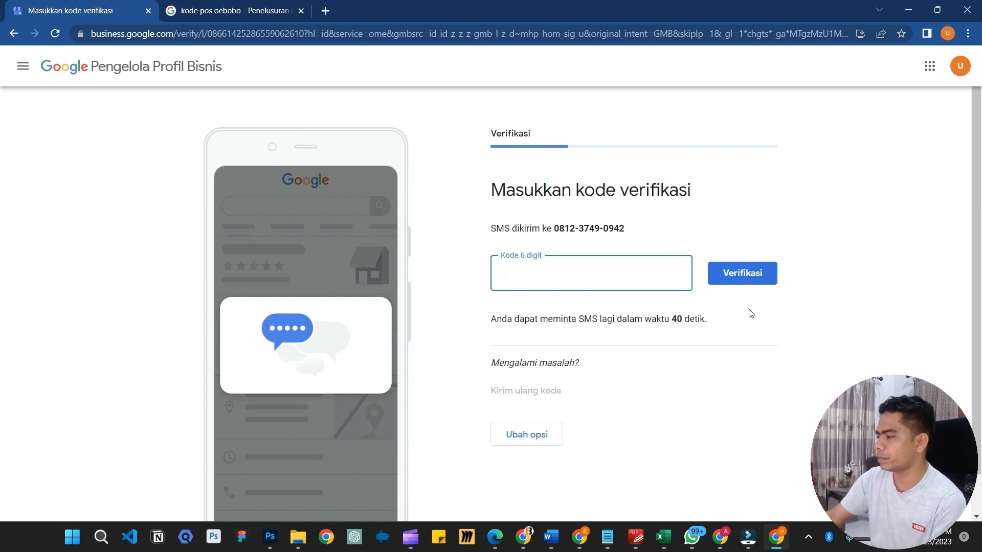
# Show the De Momang example's search results in the other Chrome window
pyautogui.click(729, 542)
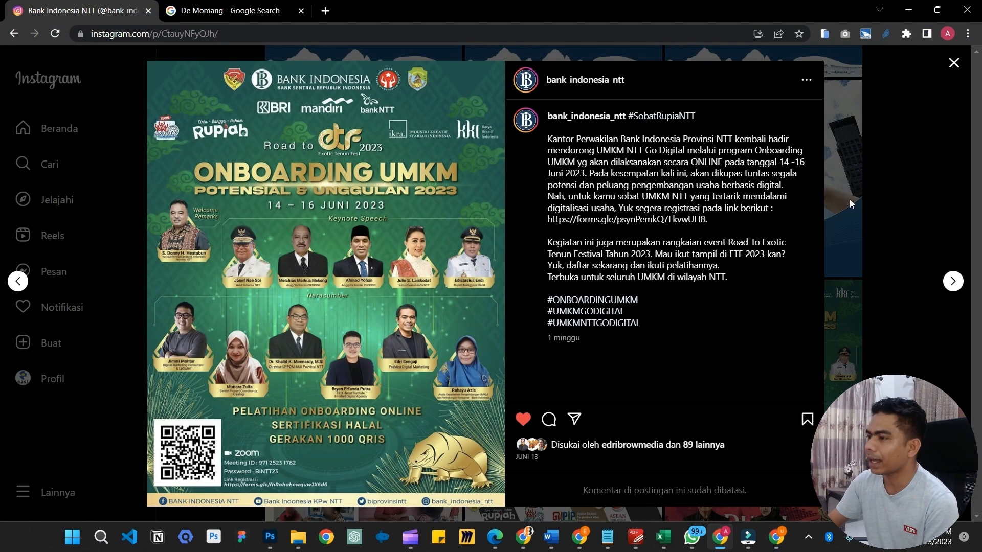
pyautogui.click(228, 5)
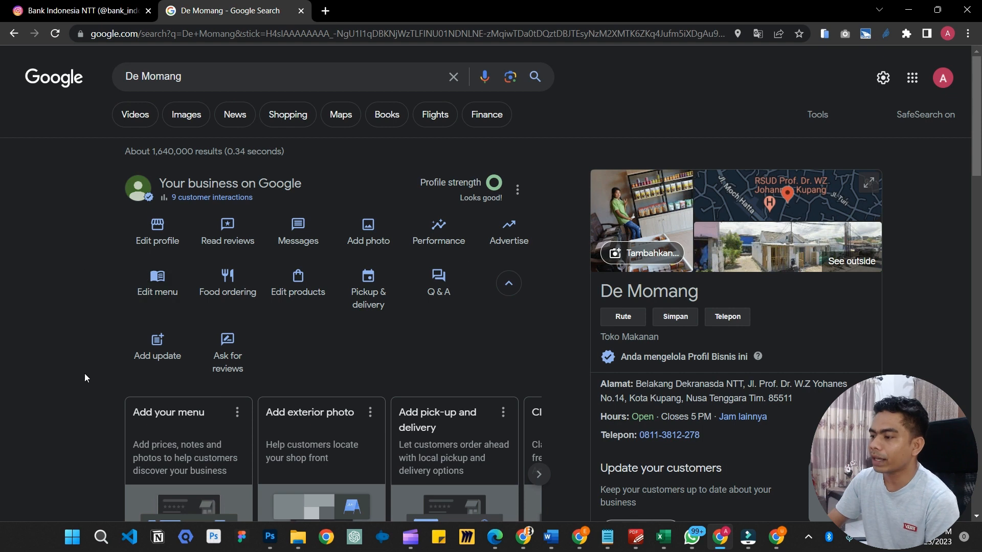
pyautogui.scroll(-1, 492, 380)
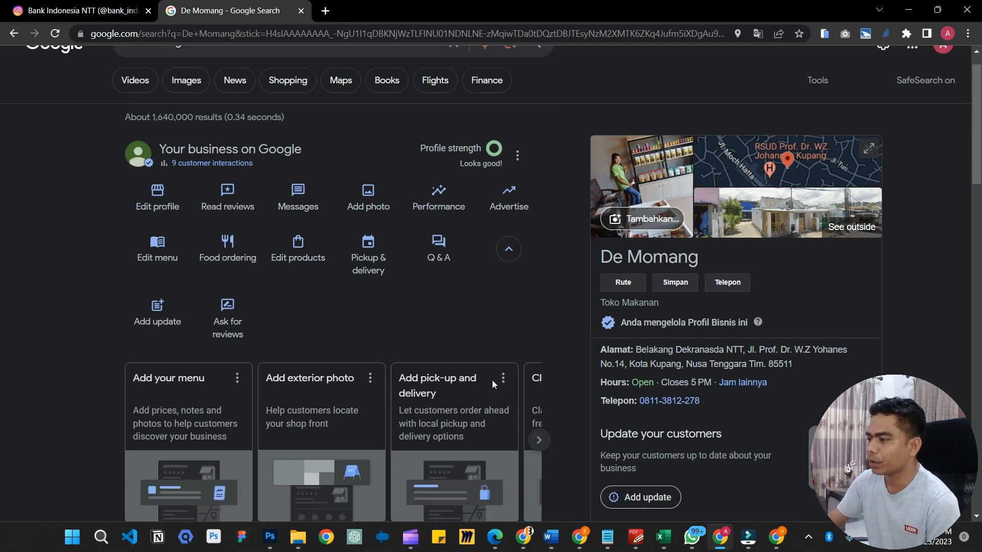
pyautogui.scroll(1, 468, 363)
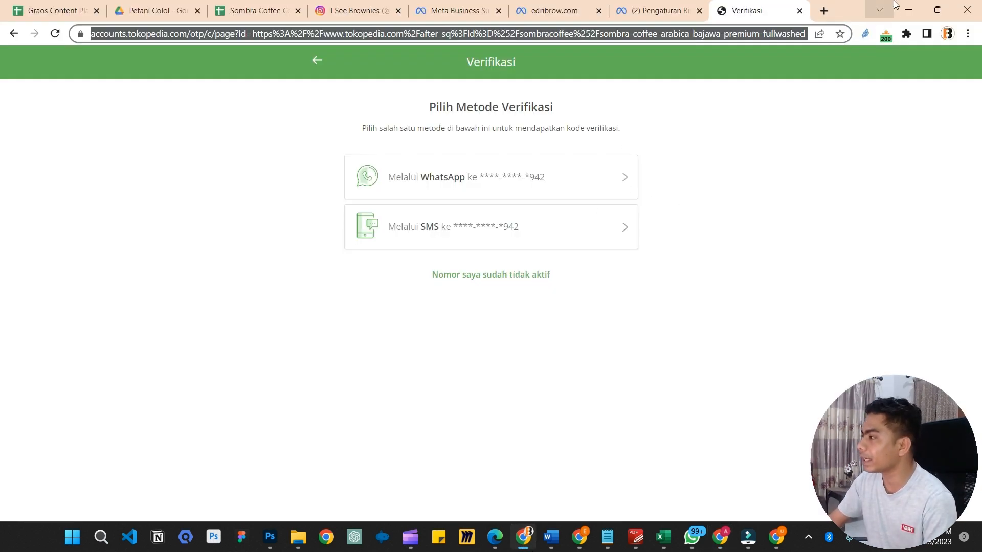
# Leave the incognito window and log in to Business Profile from the other account's browser
pyautogui.click(902, 5)
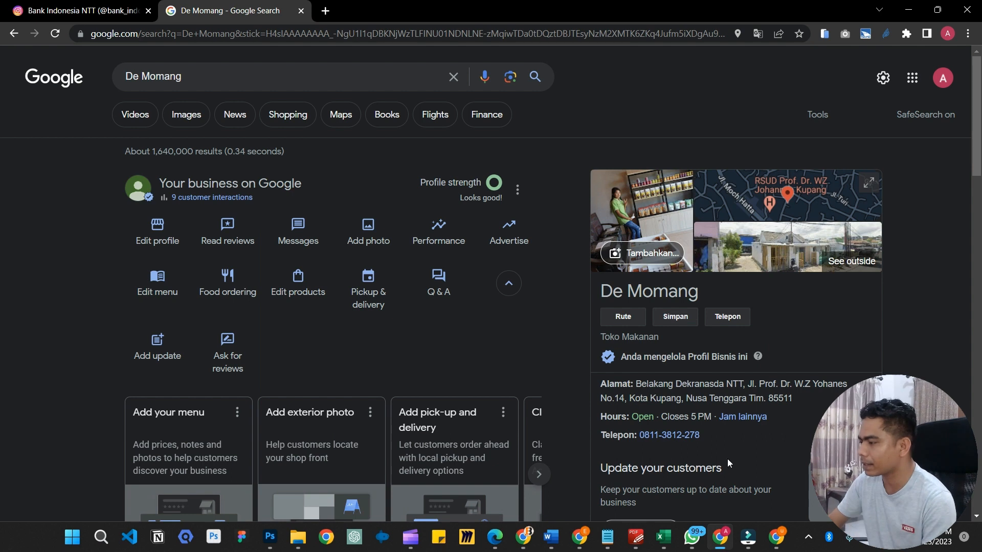
pyautogui.moveTo(580, 538)
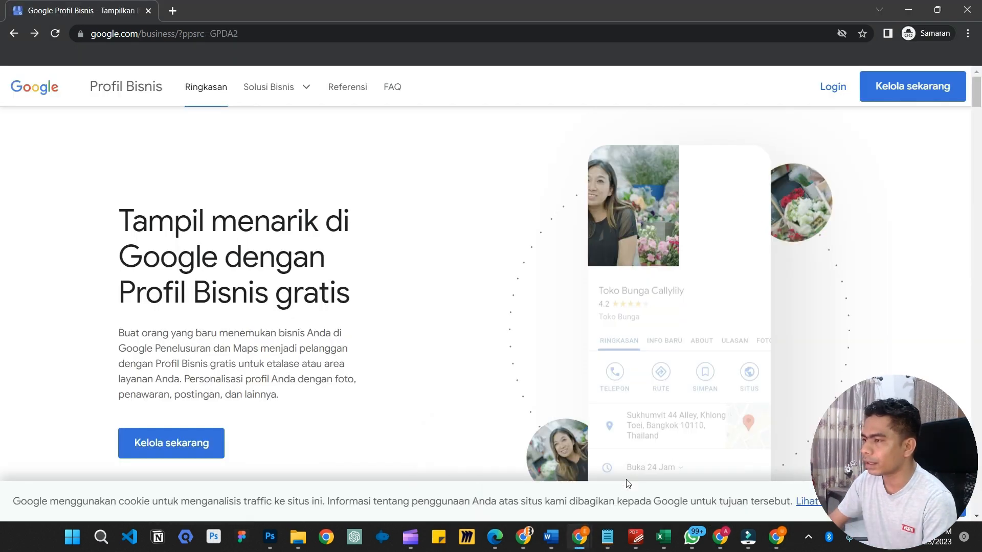
pyautogui.click(628, 484)
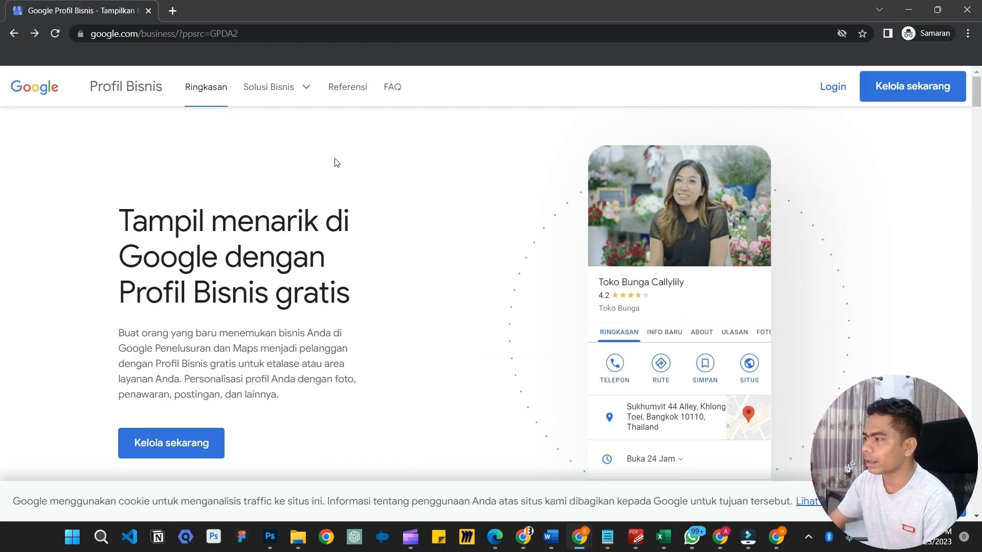
pyautogui.click(833, 86)
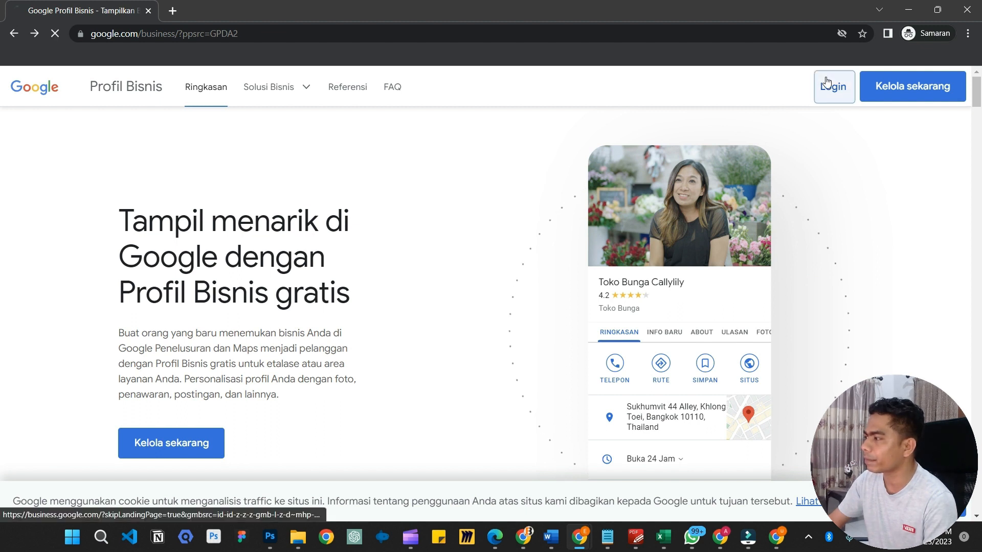
pyautogui.click(966, 10)
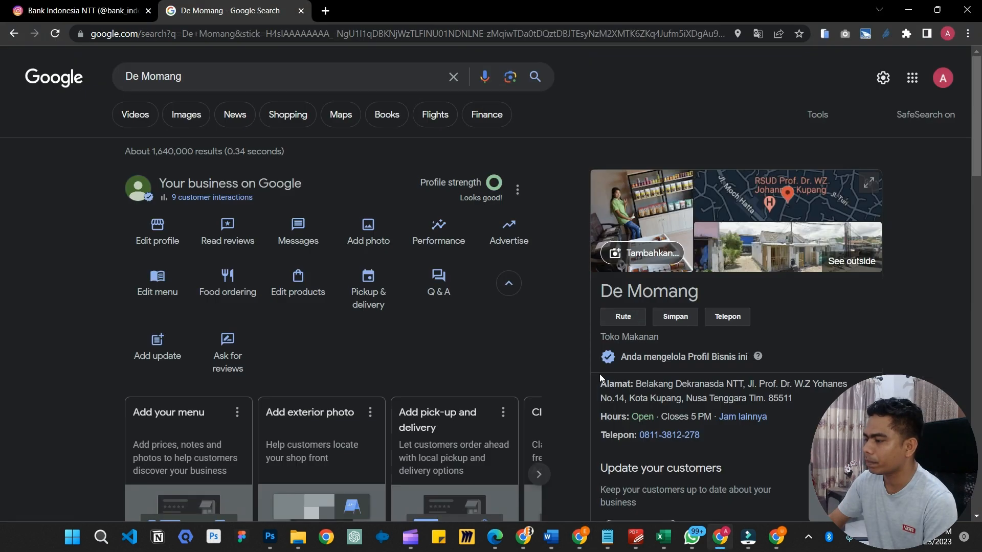
pyautogui.click(580, 543)
pyautogui.click(819, 100)
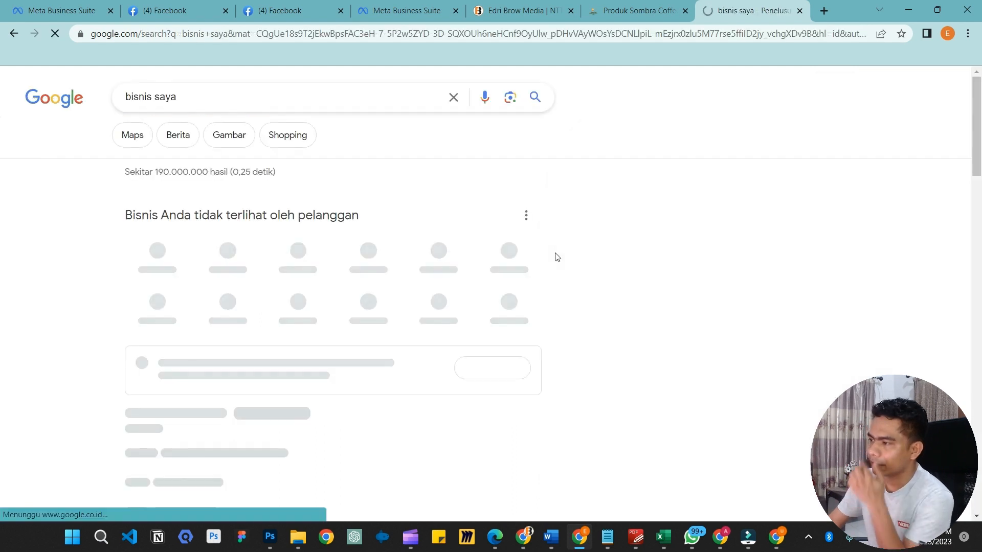
# Scroll to the Graos Coffee panel and start its verification
pyautogui.scroll(-2, 333, 237)
pyautogui.scroll(2, 251, 294)
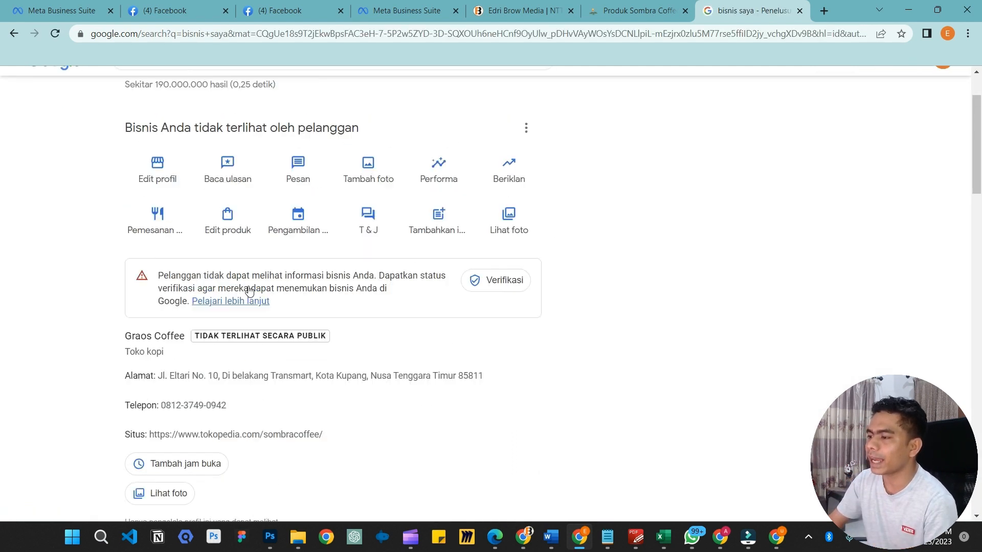
pyautogui.scroll(-2, 324, 329)
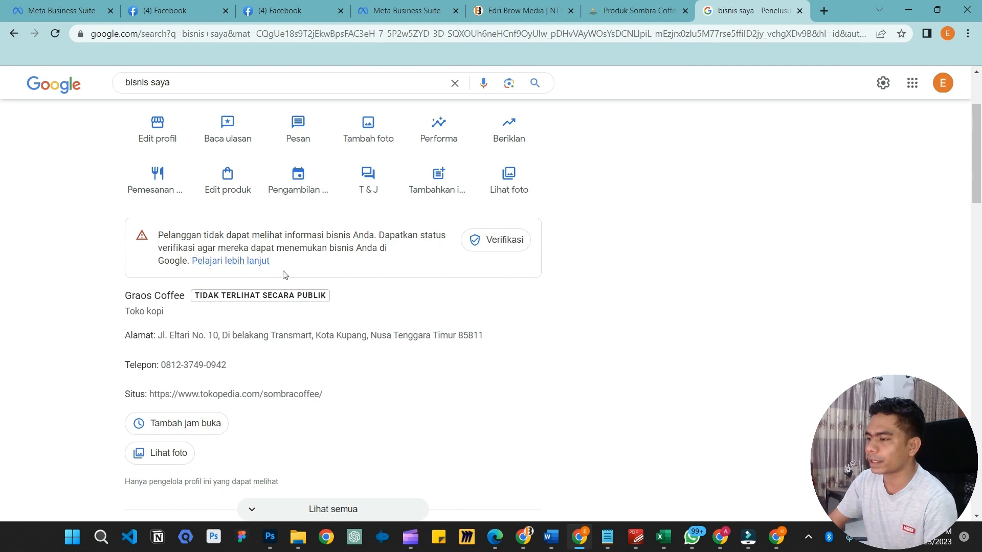
pyautogui.scroll(-1, 302, 234)
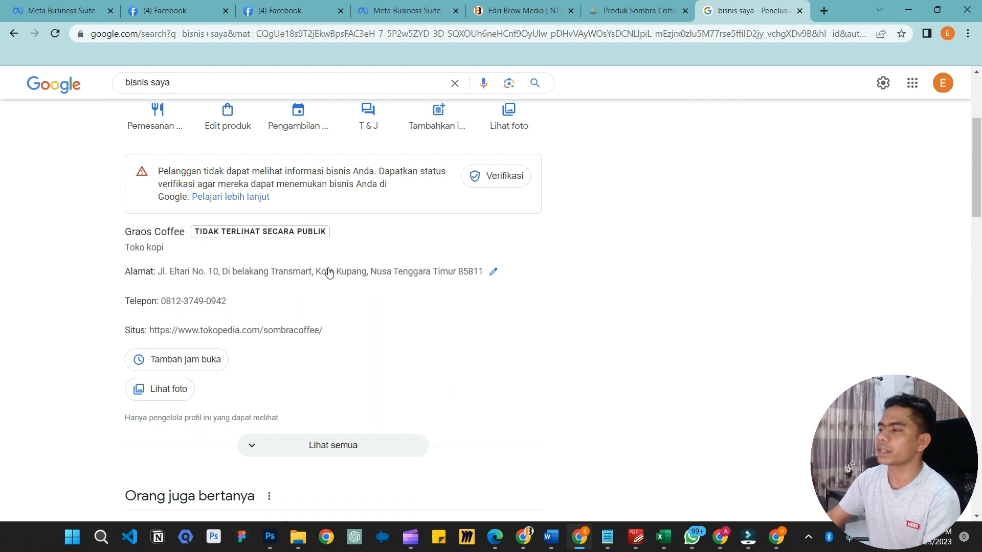
pyautogui.scroll(1, 329, 273)
pyautogui.click(500, 241)
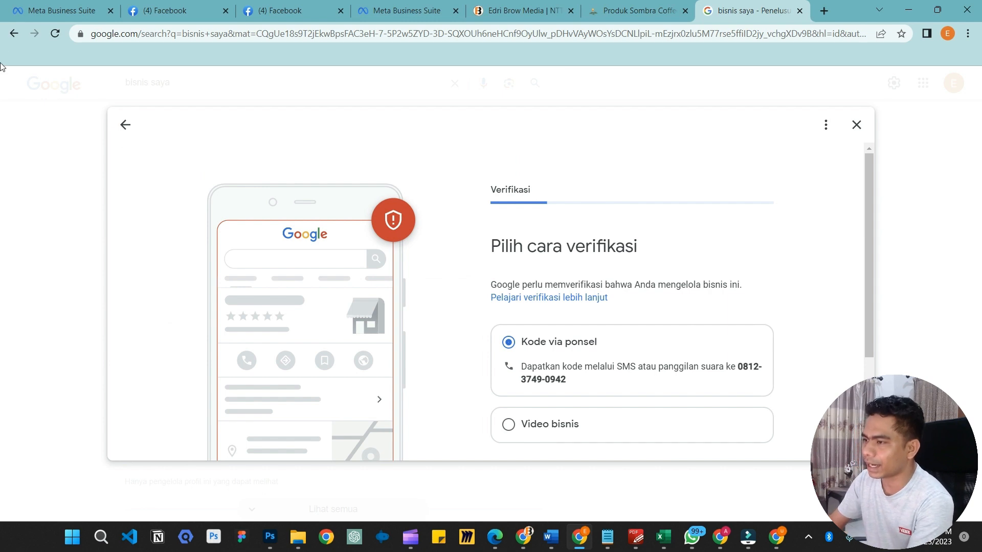
# Go back, reopen Graos Coffee verification, then close the verification window
pyautogui.click(15, 35)
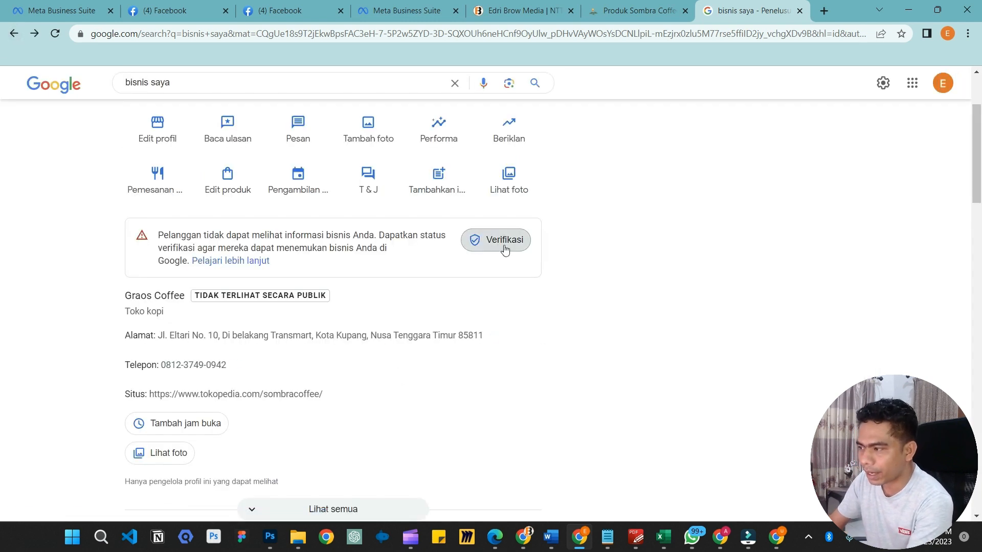
pyautogui.click(494, 312)
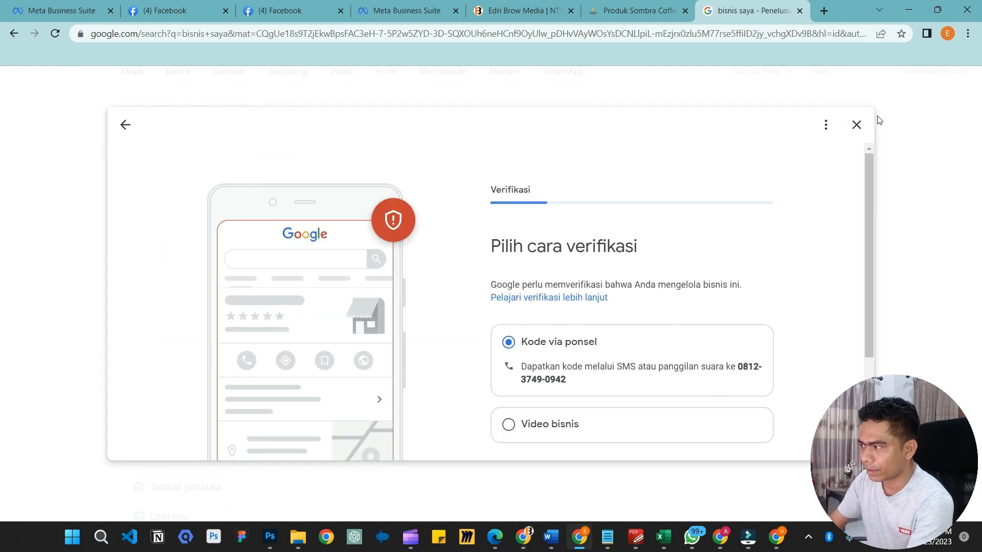
pyautogui.click(867, 122)
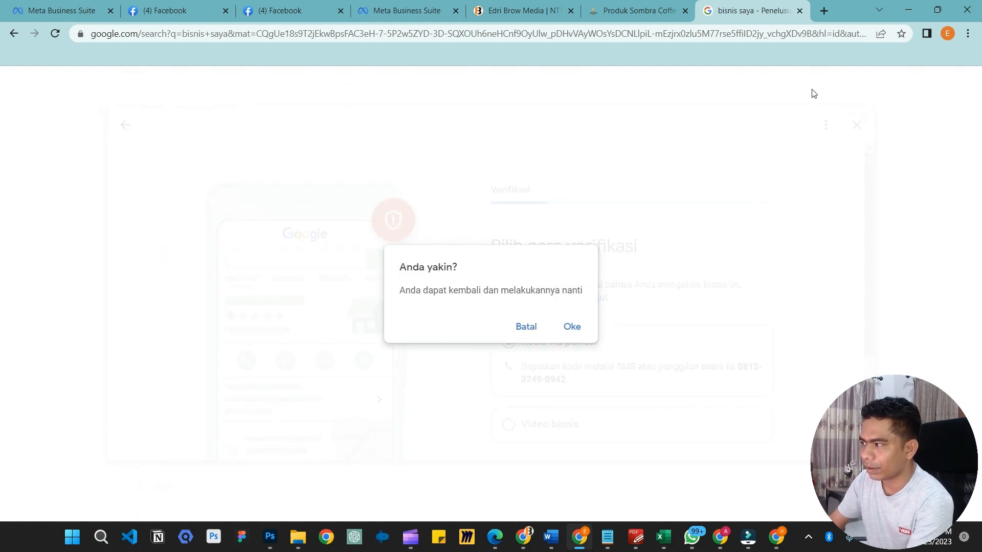